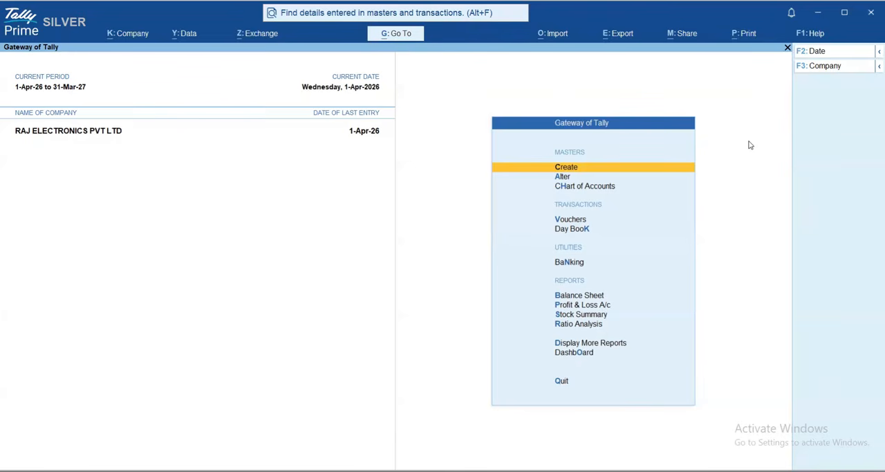
# Open sales voucher No. 1 dated 1-Apr-26 from the Day Book and bring up its print settings
pyautogui.press('Down')
pyautogui.press('Down')
pyautogui.press('Down')
pyautogui.press('Down')
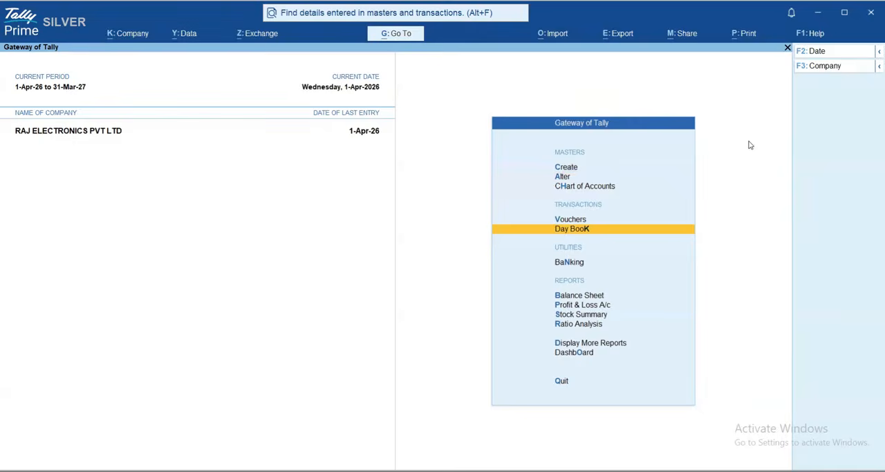
pyautogui.press('Return')
pyautogui.press('Return')
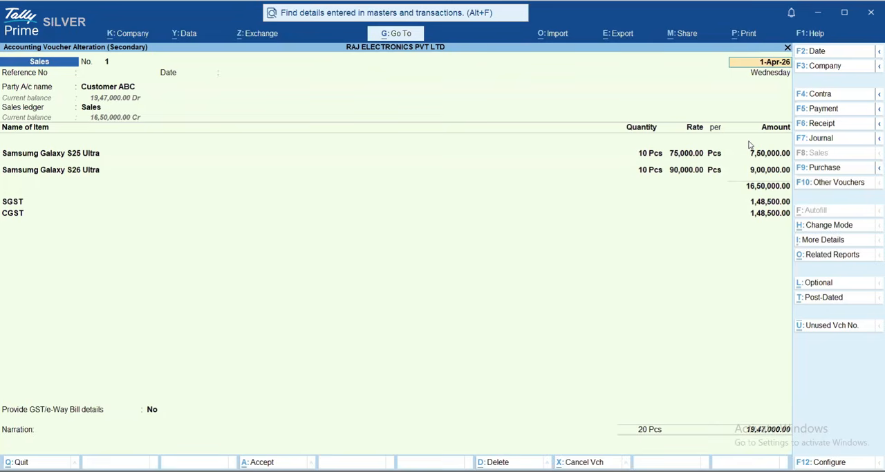
pyautogui.click(750, 38)
pyautogui.press('Return')
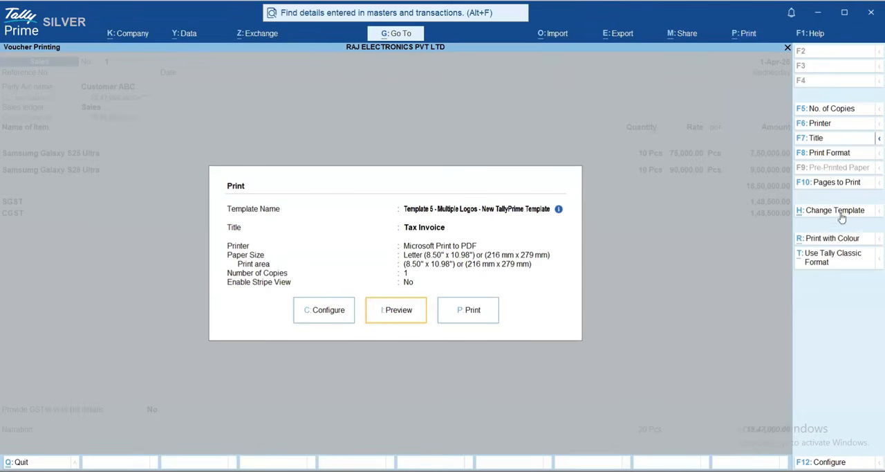
# Switch the tax invoice to the Tally Classic Format and preview it
pyautogui.click(838, 263)
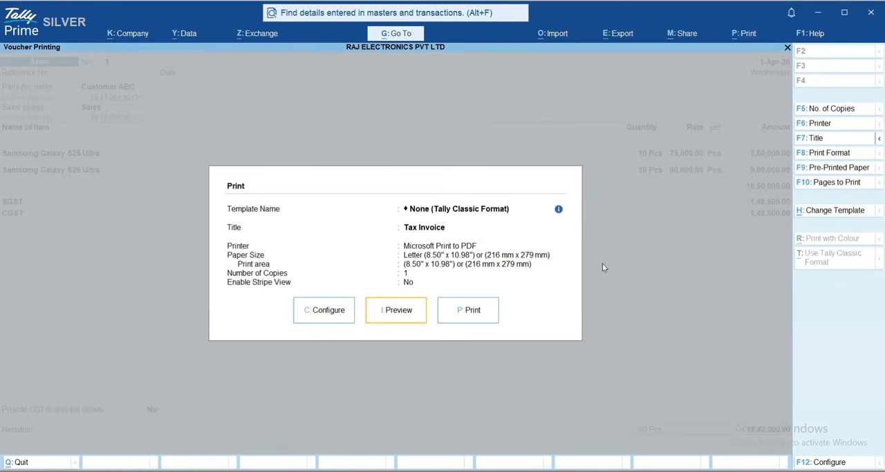
pyautogui.click(397, 318)
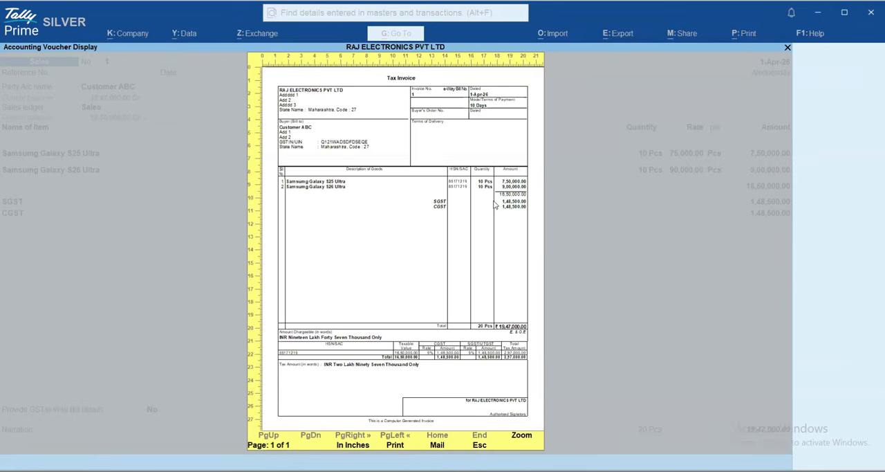
pyautogui.press('Escape')
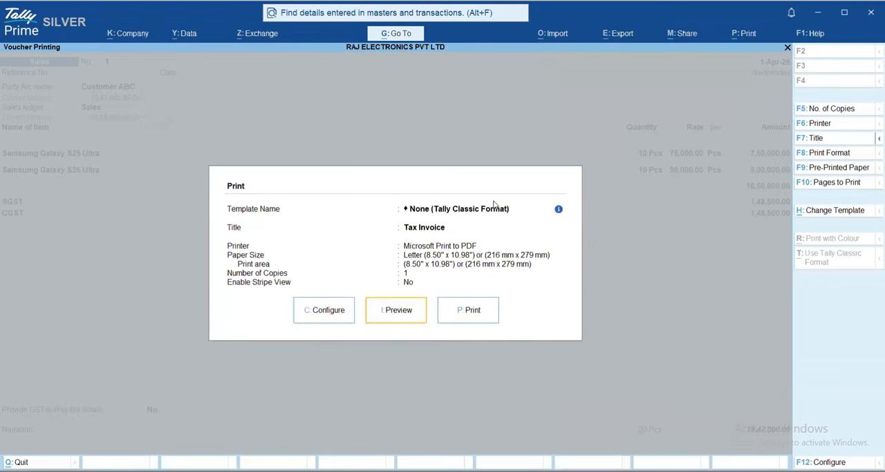
# Examine the available invoice templates, from the saved custom one through predefined Templates 1 to 7
pyautogui.click(830, 211)
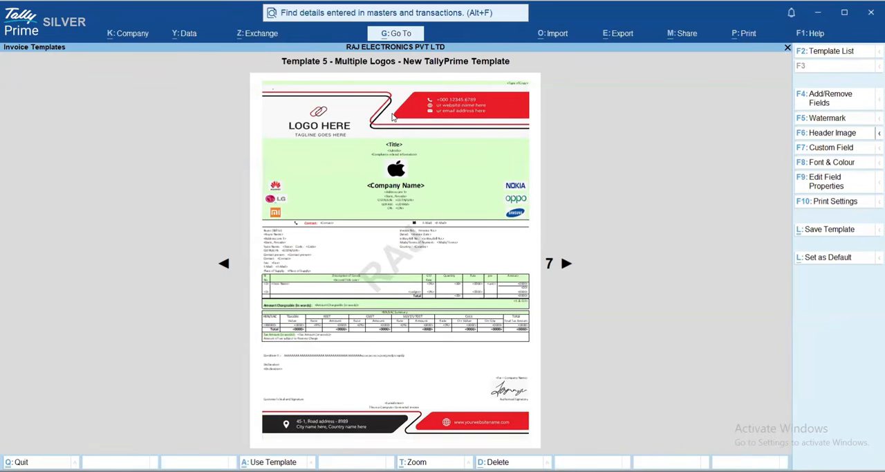
pyautogui.press('Right')
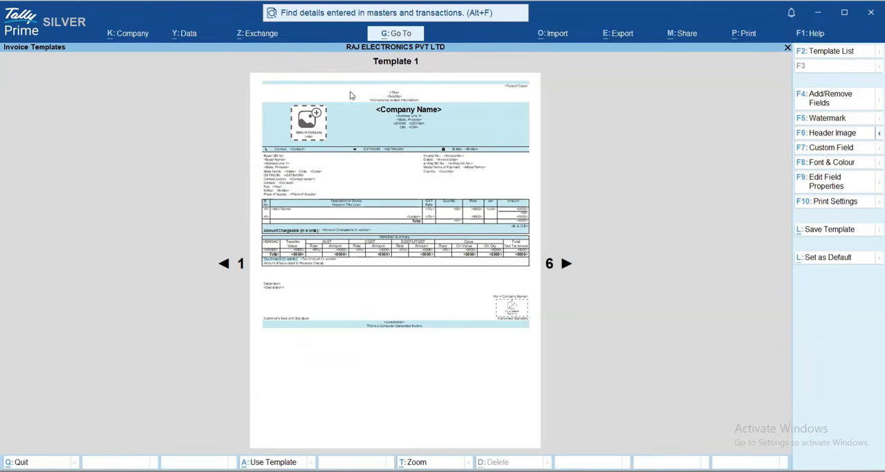
pyautogui.press('Right')
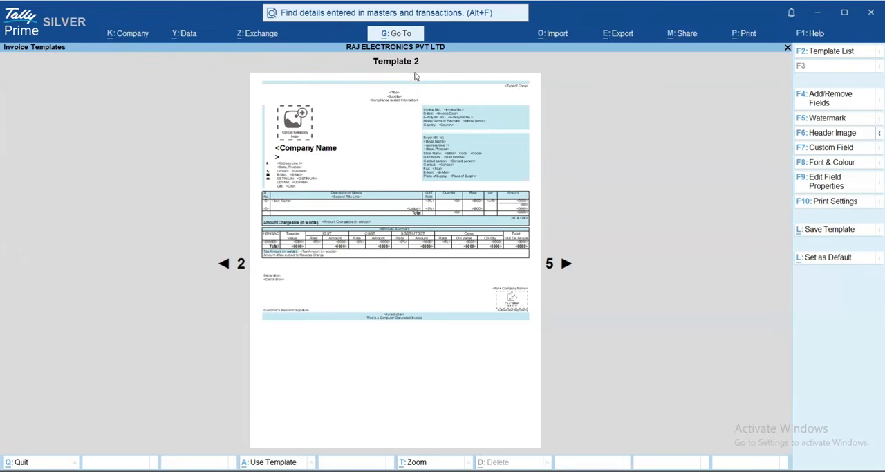
pyautogui.press('Right')
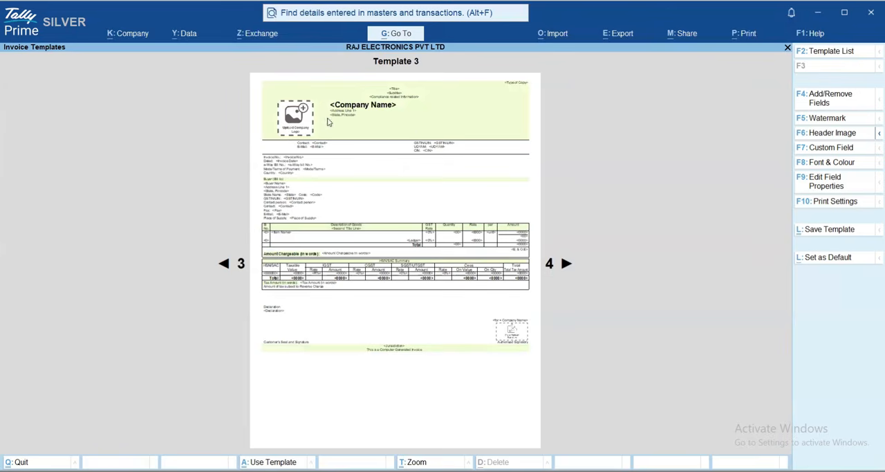
pyautogui.press('Right')
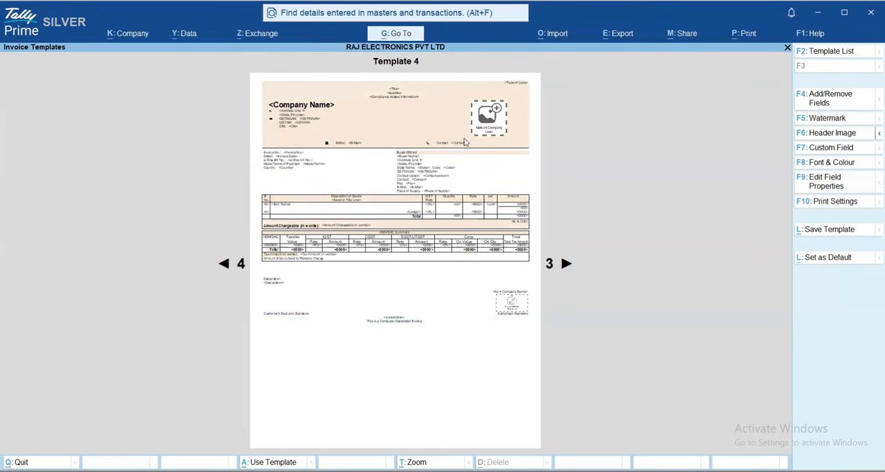
pyautogui.press('Right')
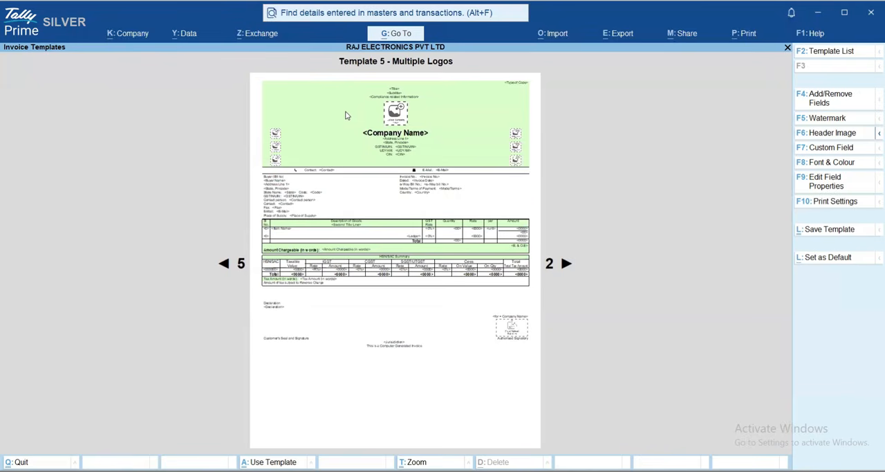
pyautogui.press('Right')
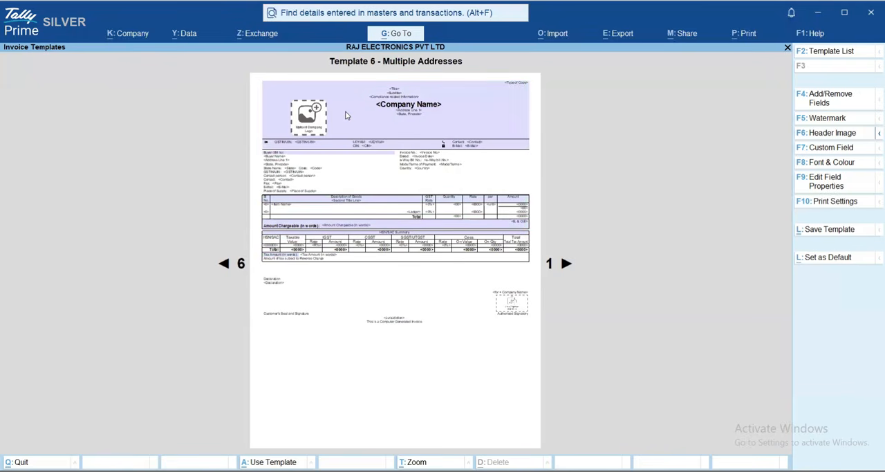
pyautogui.press('Right')
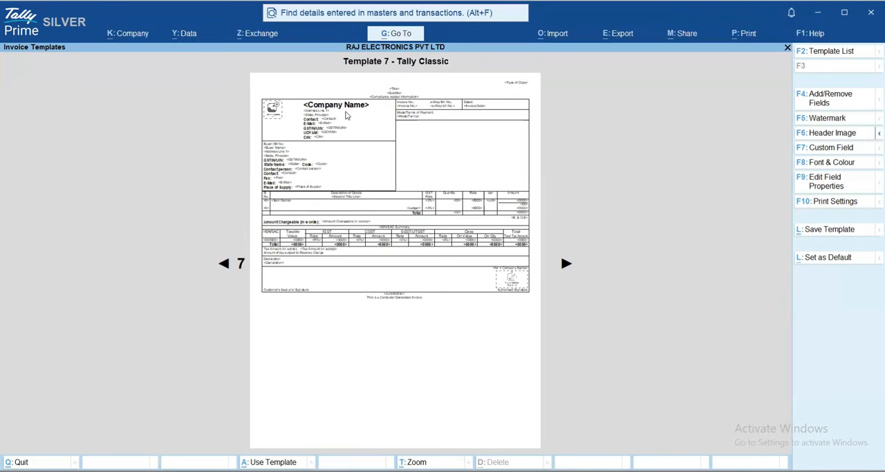
pyautogui.press('Left')
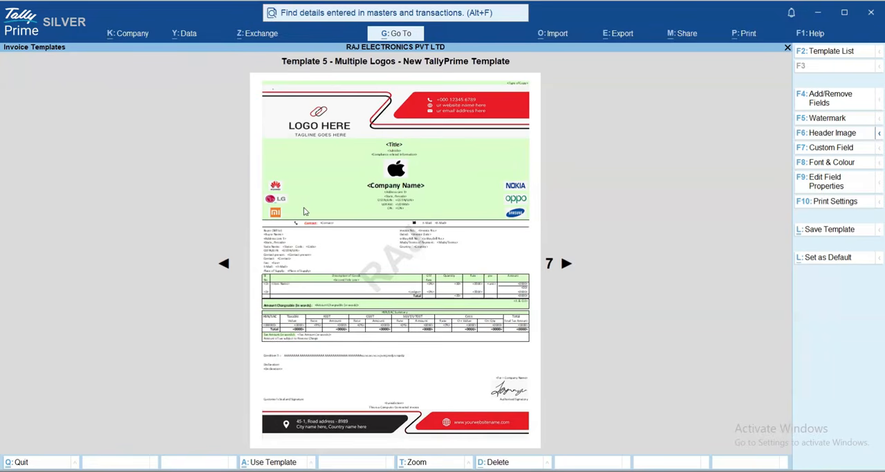
pyautogui.press('Escape')
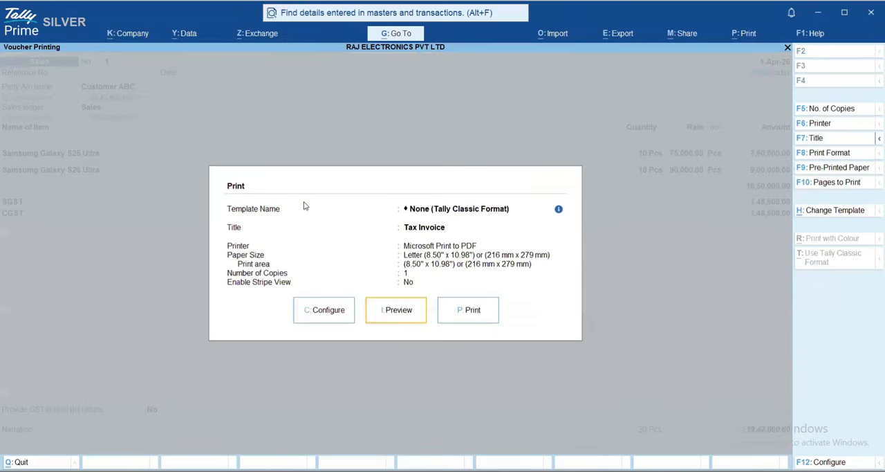
# Apply the saved "Template 5 - Multiple Logos - New TallyPrime Template" to the invoice and preview it enlarged
pyautogui.press('i')
pyautogui.press('Escape')
pyautogui.click(808, 211)
pyautogui.hotkey('ctrl', 'a')
pyautogui.press('i')
pyautogui.press('Return')
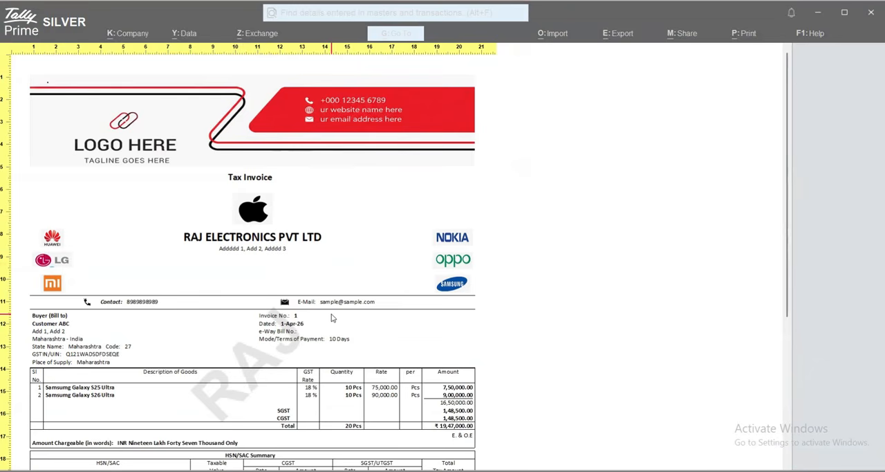
# Examine the enlarged invoice from the header image and brand logos down to the signature and footer image
pyautogui.scroll(-3, 331, 317)
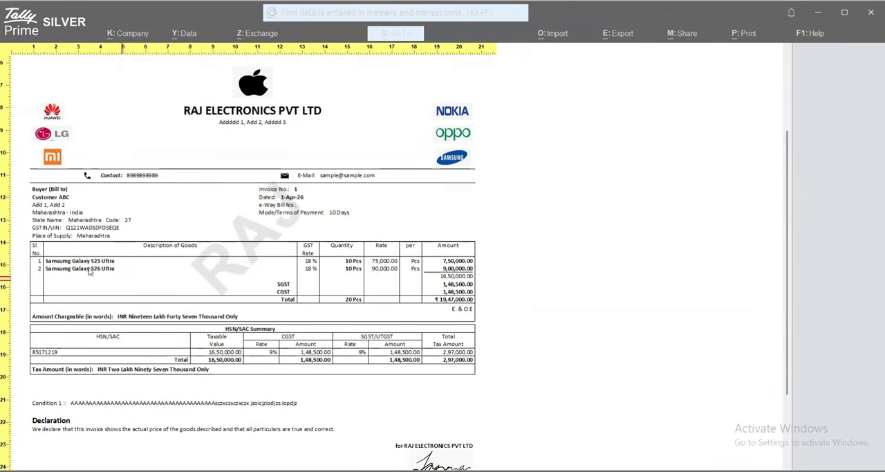
pyautogui.scroll(-3, 321, 325)
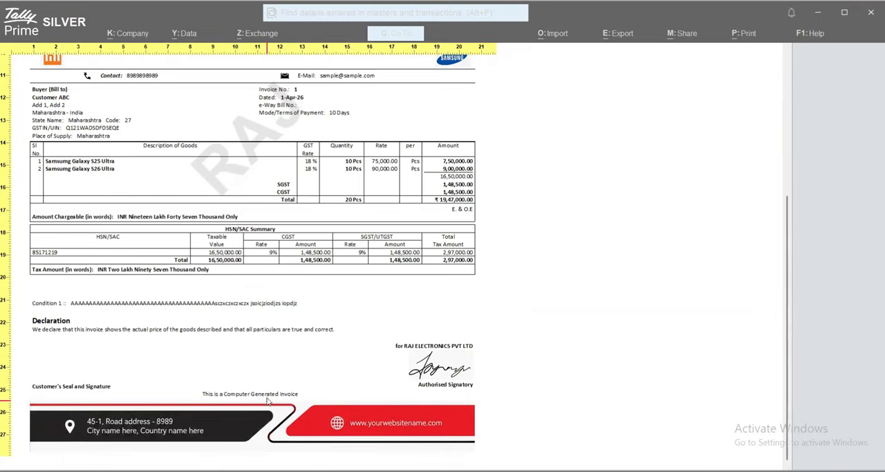
pyautogui.scroll(3, 275, 293)
pyautogui.scroll(-3, 275, 293)
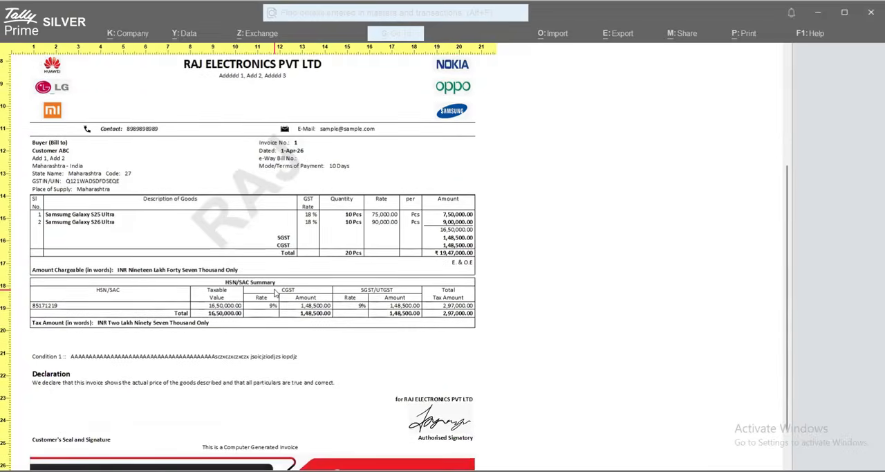
pyautogui.scroll(3, 275, 293)
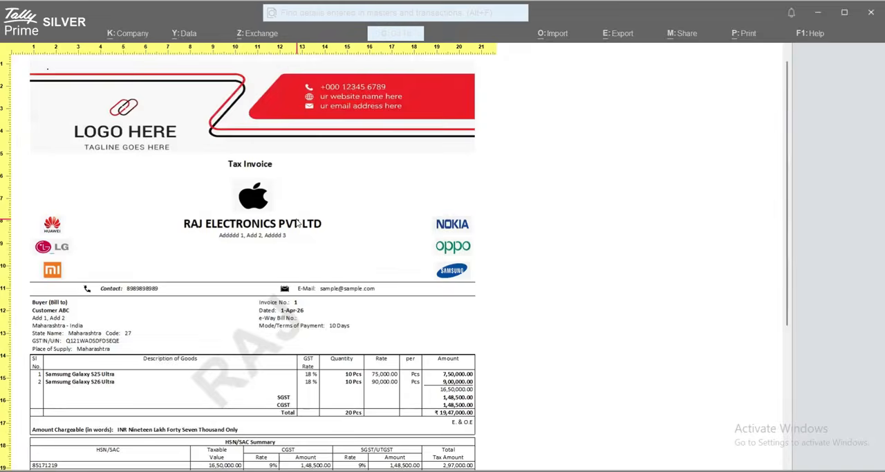
pyautogui.press('Escape')
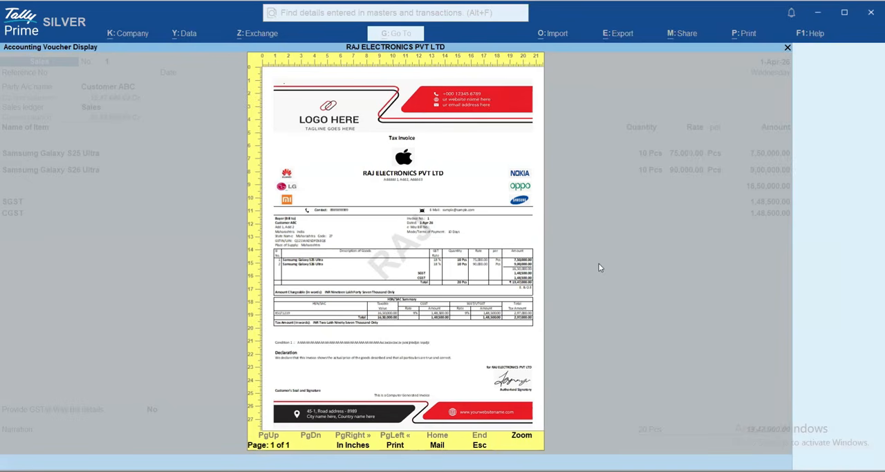
# Switch to File Explorer and review the header, footer, signature, stamp and logo files in the Sample Images folder
pyautogui.moveTo(522, 469)
pyautogui.click(523, 414)
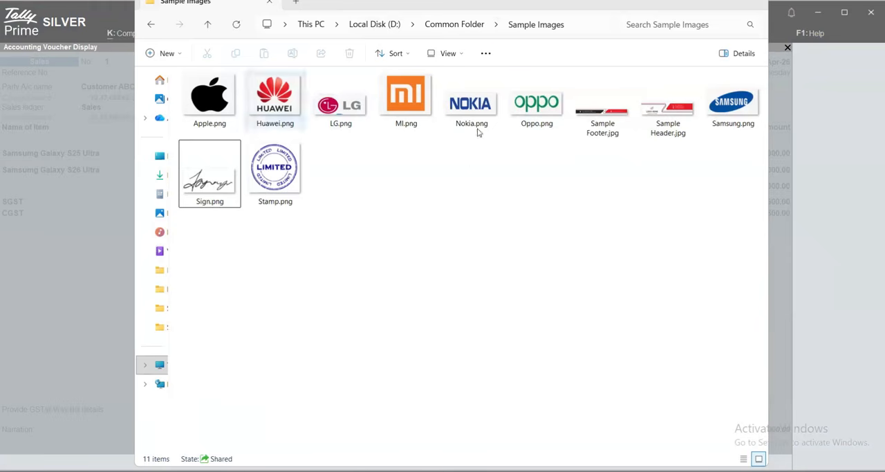
pyautogui.click(601, 118)
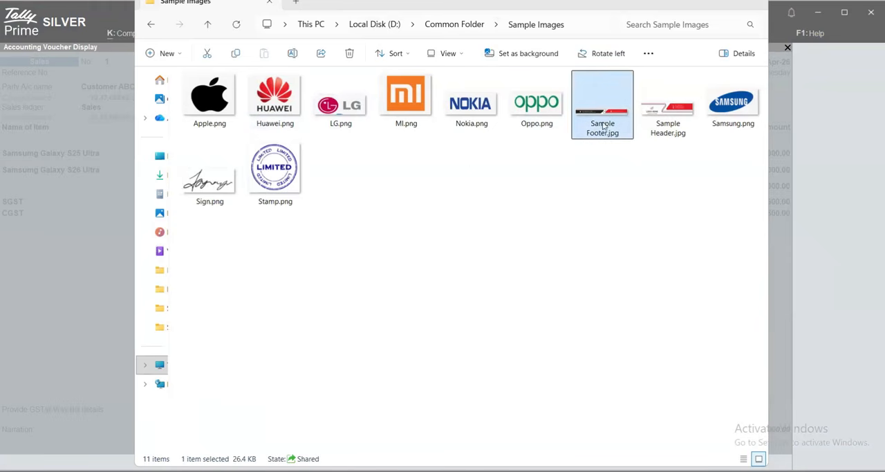
pyautogui.click(664, 115)
pyautogui.click(267, 172)
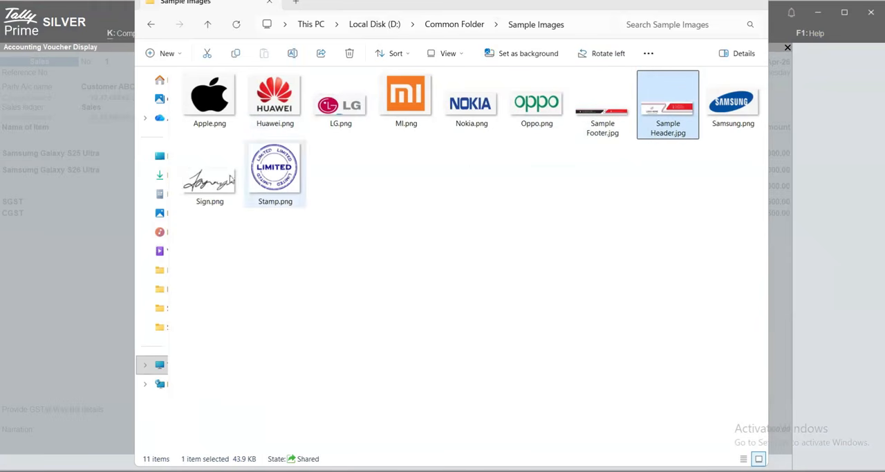
pyautogui.click(208, 191)
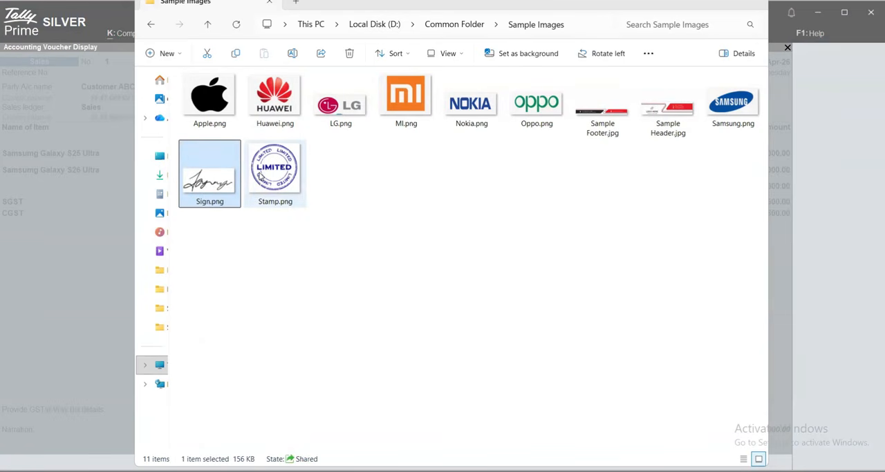
pyautogui.click(250, 195)
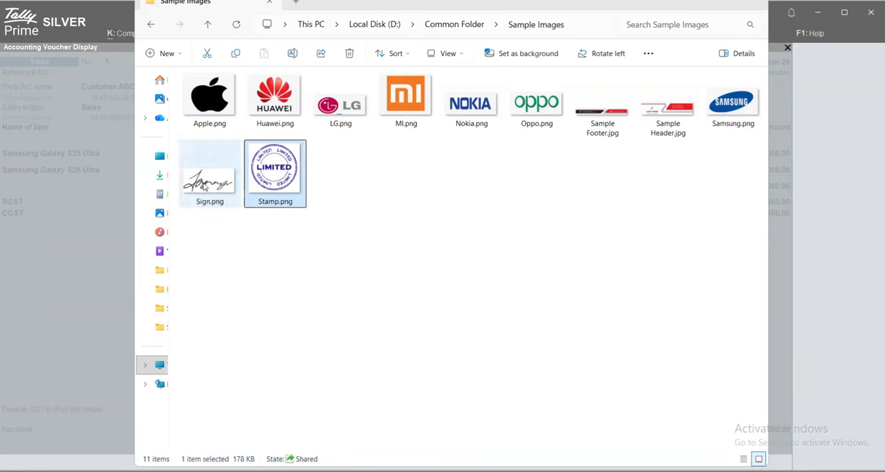
pyautogui.click(205, 186)
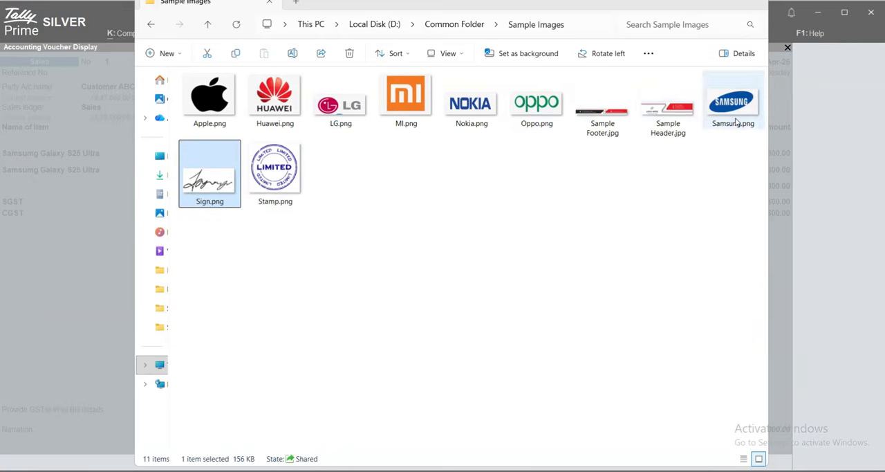
pyautogui.click(512, 230)
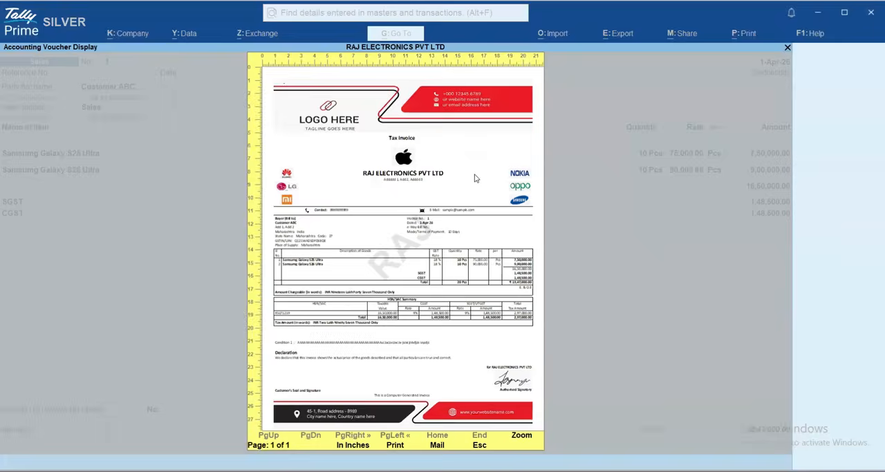
# Close the invoice preview in TallyPrime and open the invoice template selection
pyautogui.press('Escape')
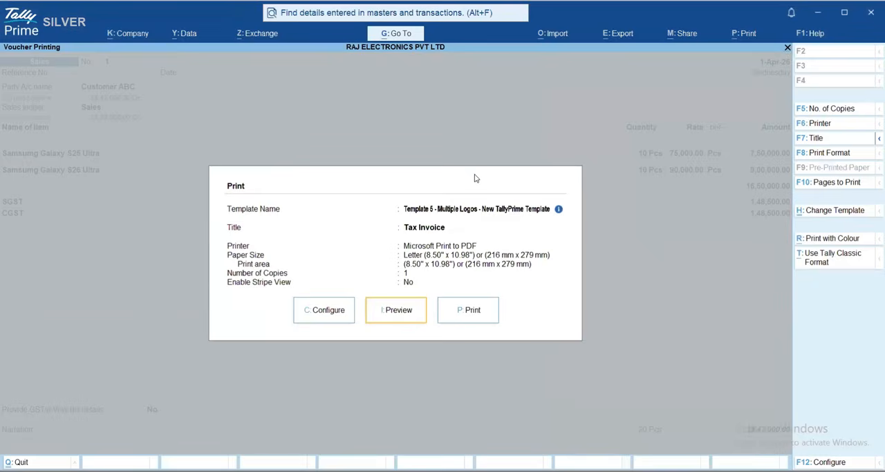
pyautogui.click(374, 309)
pyautogui.press('Escape')
pyautogui.click(837, 211)
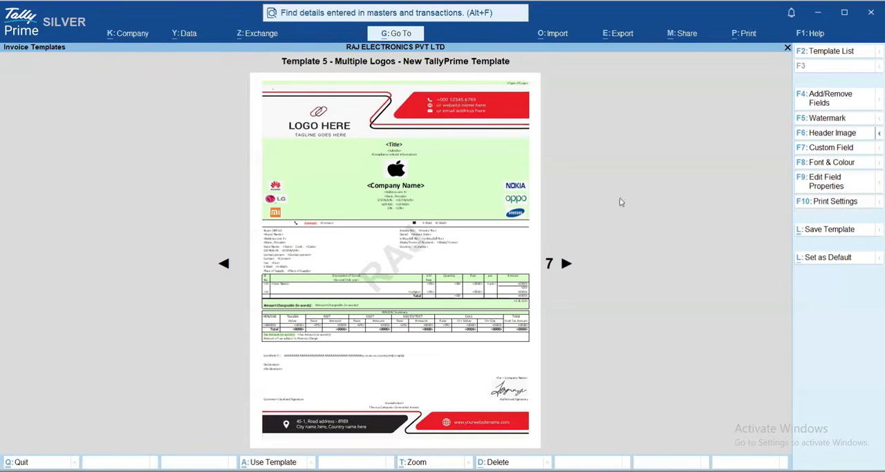
# Browse the predefined invoice templates from Template 1 onwards and choose "Template 5 - Multiple Logos" from the list of templates
pyautogui.press('Right')
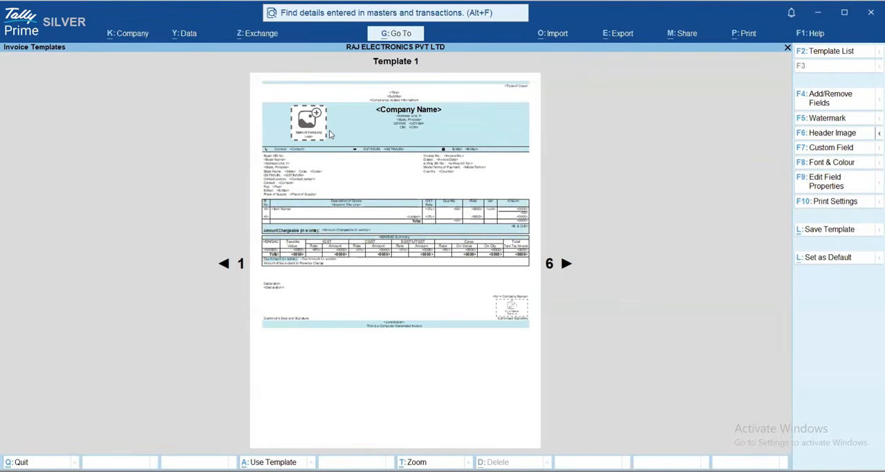
pyautogui.press('Right')
pyautogui.press('Right')
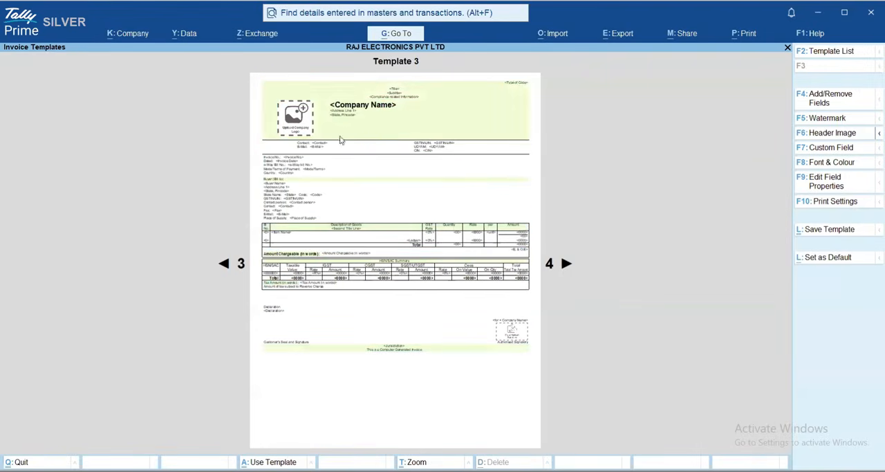
pyautogui.press('Right')
pyautogui.press('Right')
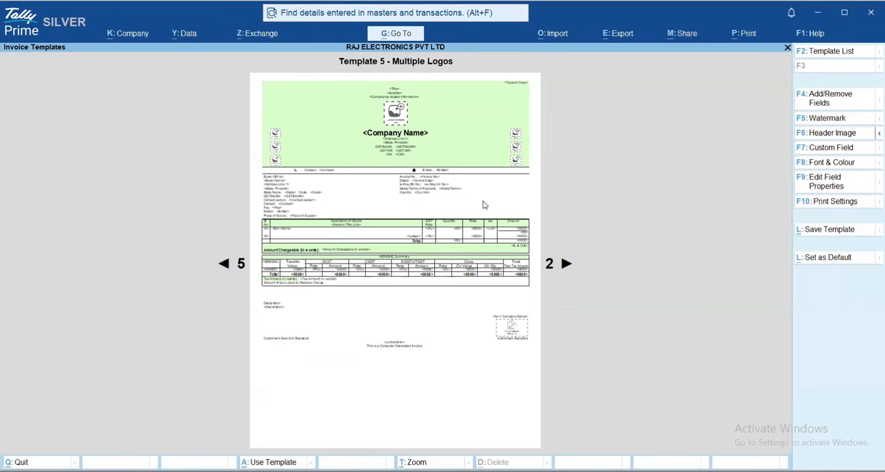
pyautogui.click(825, 60)
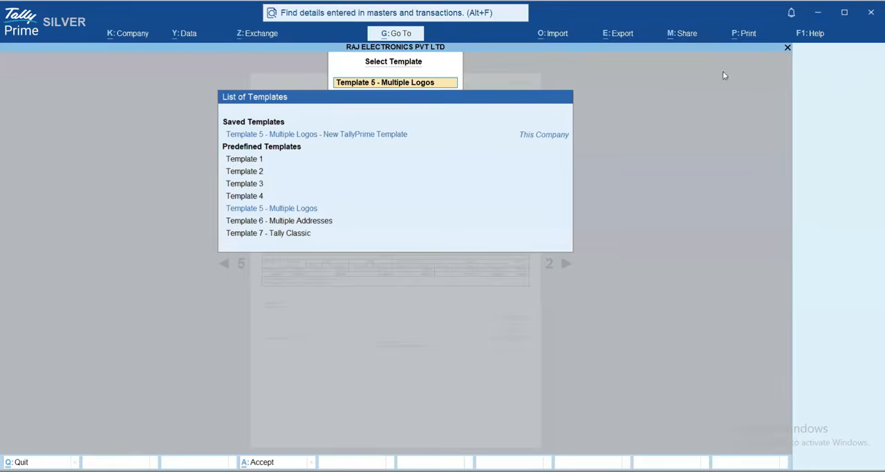
pyautogui.click(285, 210)
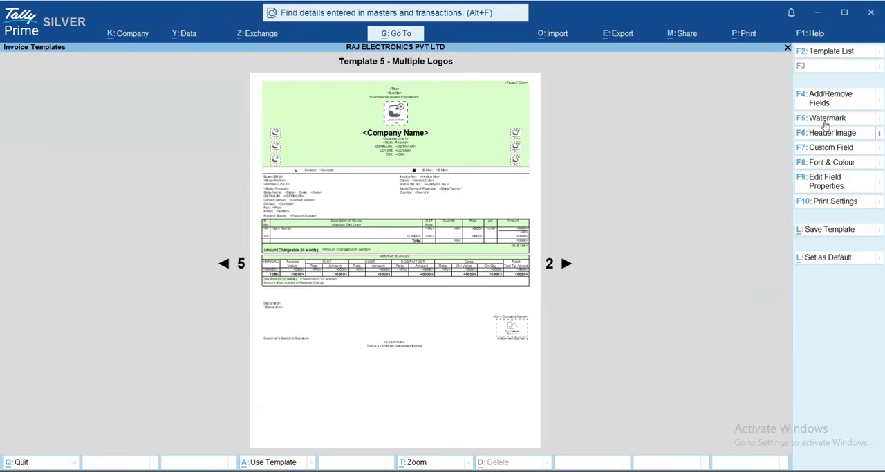
# Leave the template selection and preview the sales invoice with the saved "Template 5 - Multiple Logos - New TallyPrime Template"
pyautogui.press('Escape')
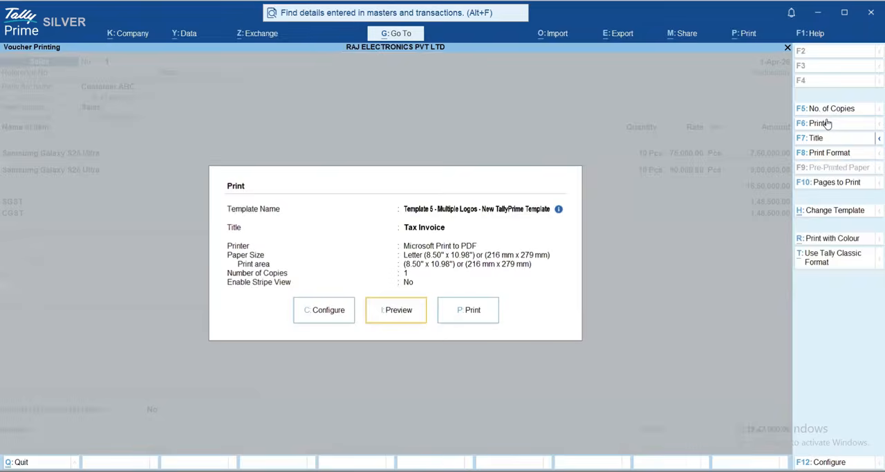
pyautogui.press('Escape')
pyautogui.hotkey('alt', 'p')
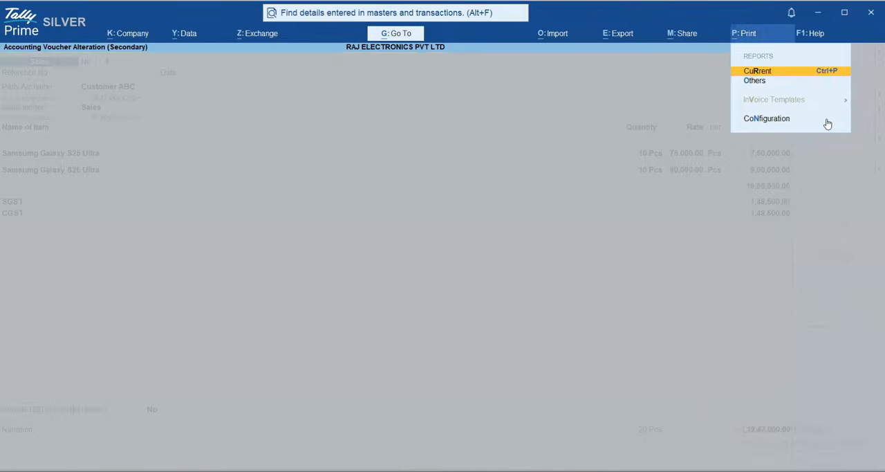
pyautogui.press('Return')
pyautogui.press('i')
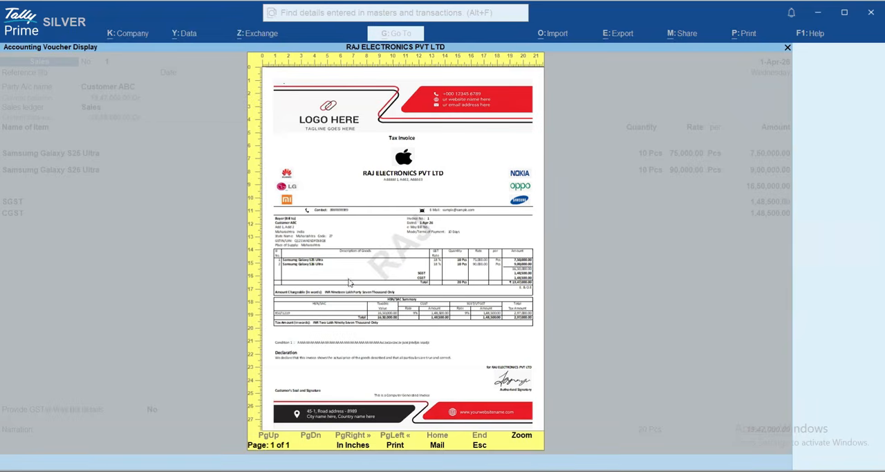
pyautogui.press('Escape')
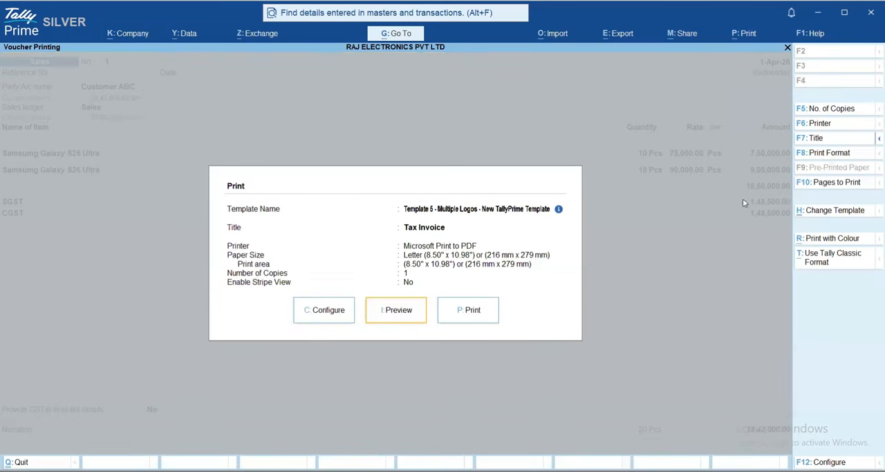
# Open the saved template's watermark properties and set the text watermark to "RAJ ELECTONICS"
pyautogui.click(834, 214)
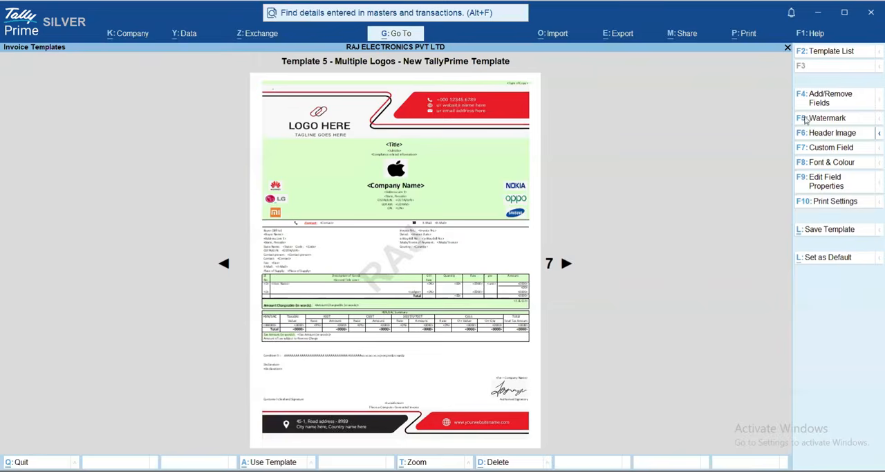
pyautogui.click(827, 119)
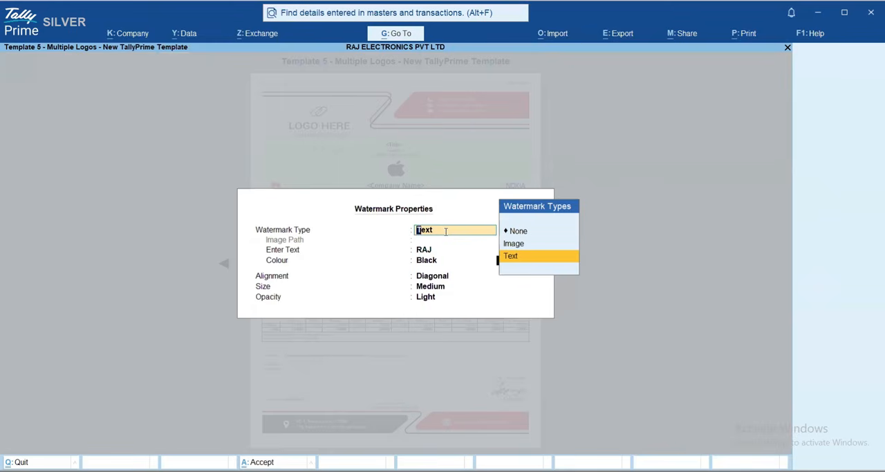
pyautogui.press('Return')
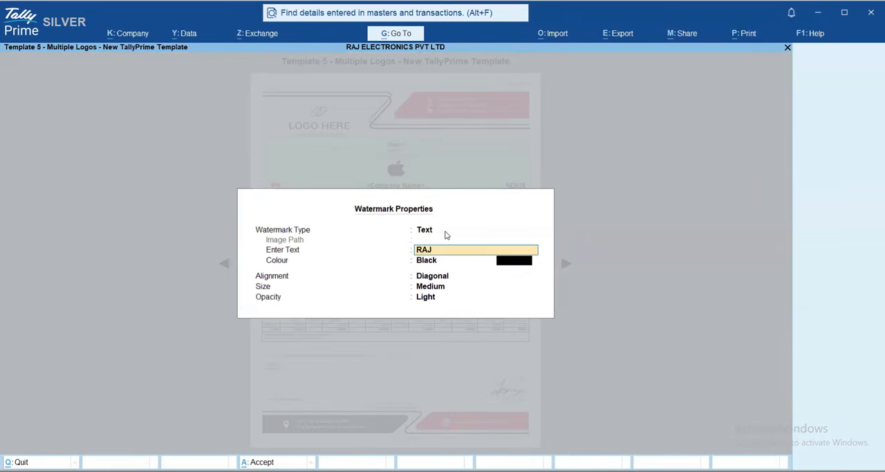
pyautogui.write('ELECTONICS')
pyautogui.press('Return')
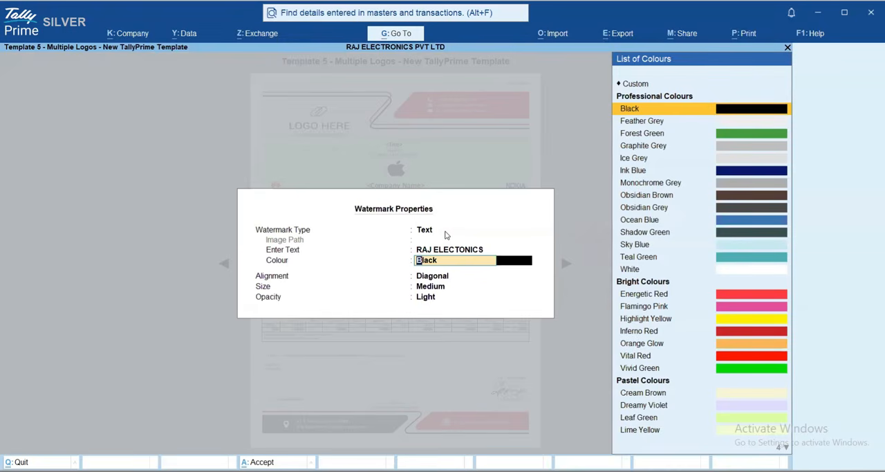
# Go through the watermark colour list and try the Custom colour option, accepting its red, green and blue values
pyautogui.press('Down')
pyautogui.press('Down')
pyautogui.press('Down')
pyautogui.press('Down')
pyautogui.press('Down')
pyautogui.press('Down')
pyautogui.press('Down')
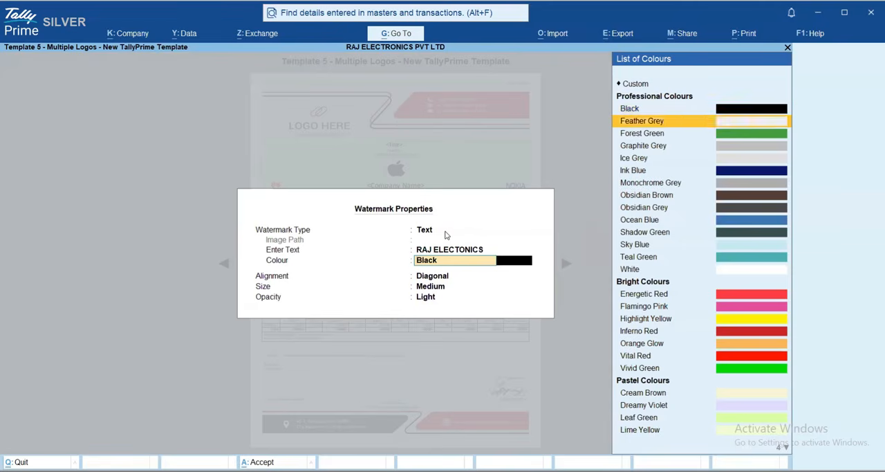
pyautogui.press('Up')
pyautogui.press('Up')
pyautogui.press('Down')
pyautogui.press('Down')
pyautogui.press('Down')
pyautogui.press('Down')
pyautogui.press('Down')
pyautogui.press('Down')
pyautogui.press('Down')
pyautogui.press('Down')
pyautogui.press('Down')
pyautogui.press('Down')
pyautogui.press('Down')
pyautogui.press('Down')
pyautogui.press('Down')
pyautogui.press('Down')
pyautogui.press('Down')
pyautogui.press('Down')
pyautogui.press('Down')
pyautogui.press('Down')
pyautogui.press('Down')
pyautogui.press('Down')
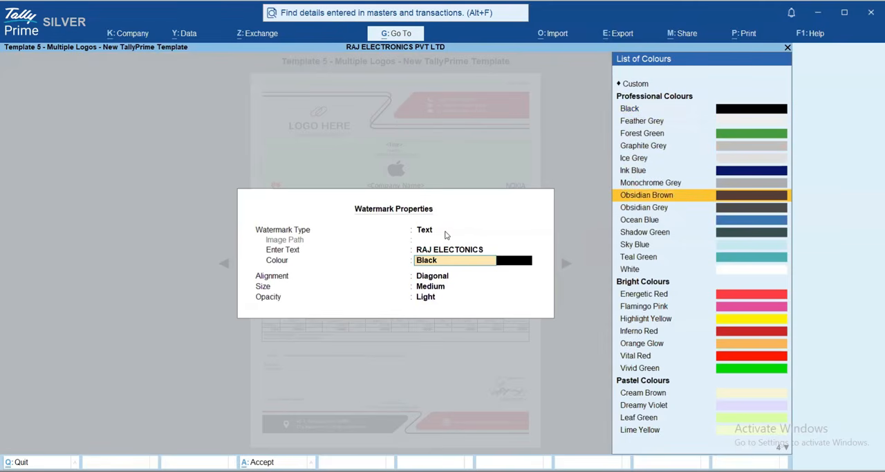
pyautogui.press('Up')
pyautogui.press('Up')
pyautogui.press('Up')
pyautogui.press('Up')
pyautogui.press('Up')
pyautogui.press('Up')
pyautogui.press('Up')
pyautogui.press('Up')
pyautogui.press('Up')
pyautogui.press('Up')
pyautogui.press('Up')
pyautogui.press('Up')
pyautogui.press('Up')
pyautogui.press('Up')
pyautogui.press('Up')
pyautogui.press('Up')
pyautogui.press('Up')
pyautogui.press('Up')
pyautogui.press('Up')
pyautogui.press('Up')
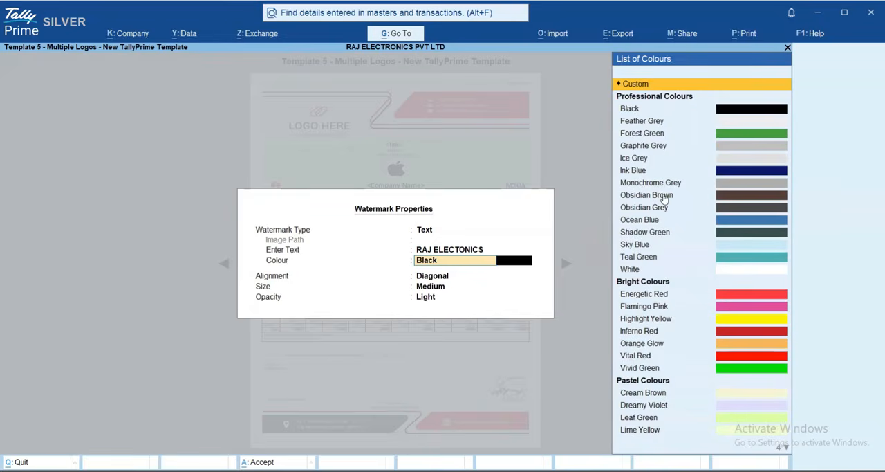
pyautogui.press('Return')
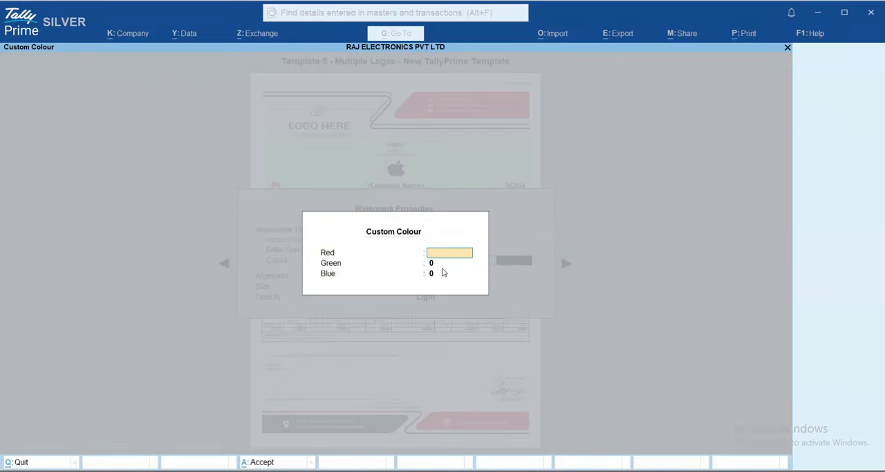
pyautogui.press('Return')
pyautogui.press('Return')
pyautogui.press('Return')
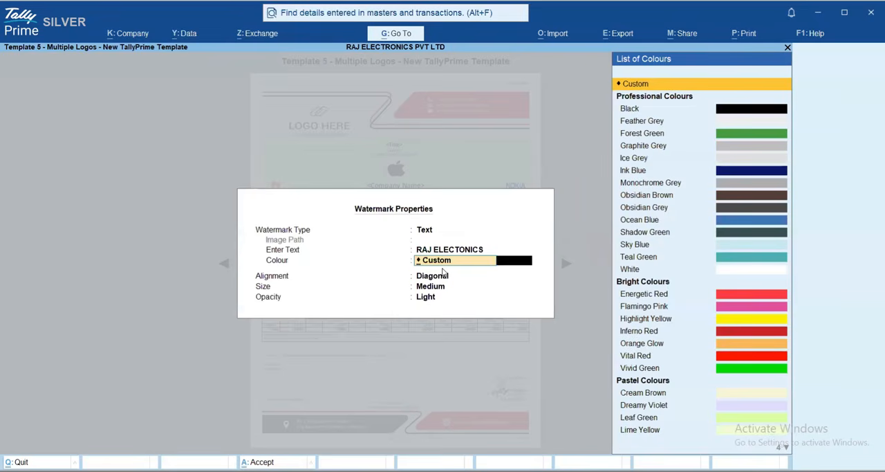
# Set the watermark to Energetic Red with Diagonal alignment, Large size and Light opacity
pyautogui.press('Down')
pyautogui.press('Down')
pyautogui.press('Down')
pyautogui.press('Down')
pyautogui.press('Down')
pyautogui.press('Down')
pyautogui.press('Down')
pyautogui.press('Down')
pyautogui.press('Down')
pyautogui.press('Down')
pyautogui.press('Down')
pyautogui.press('Down')
pyautogui.press('Down')
pyautogui.press('Down')
pyautogui.press('Down')
pyautogui.press('Down')
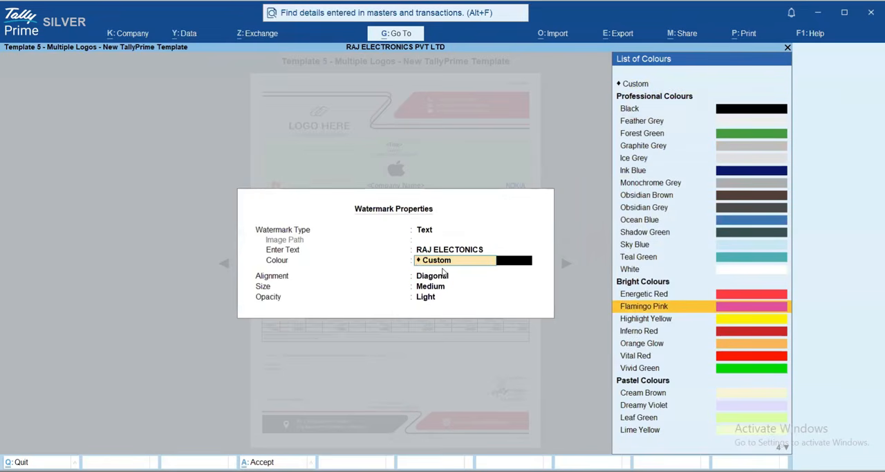
pyautogui.press('Up')
pyautogui.press('Return')
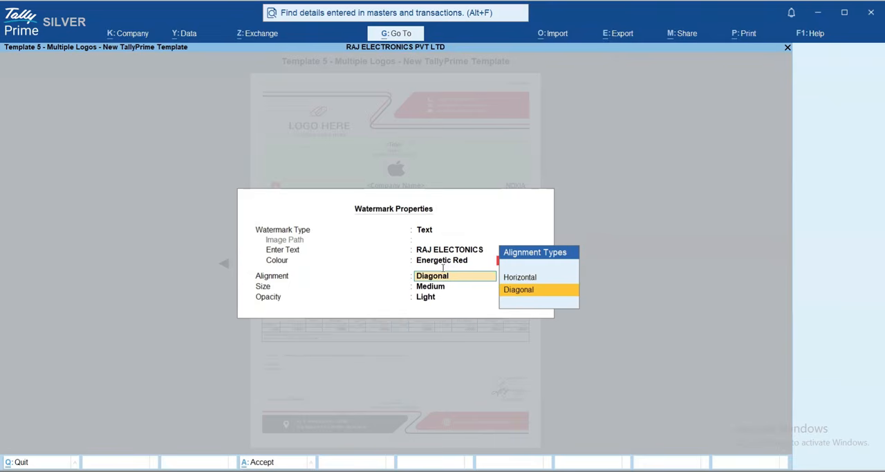
pyautogui.press('Return')
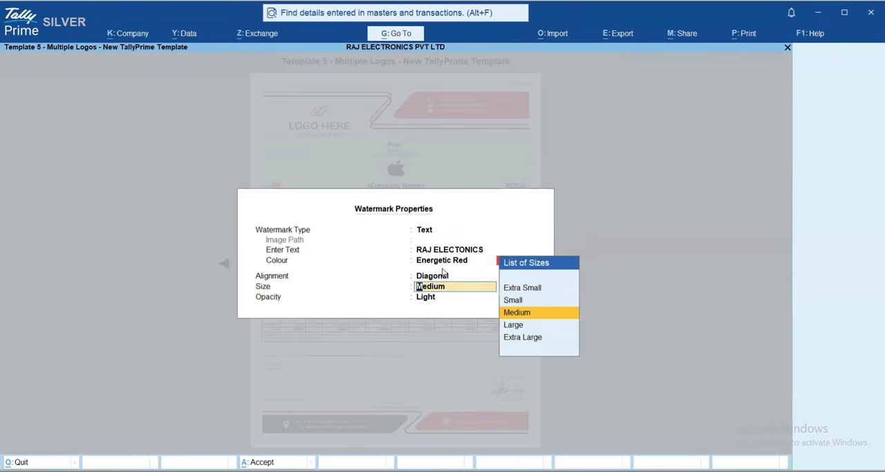
pyautogui.press('Down')
pyautogui.press('Return')
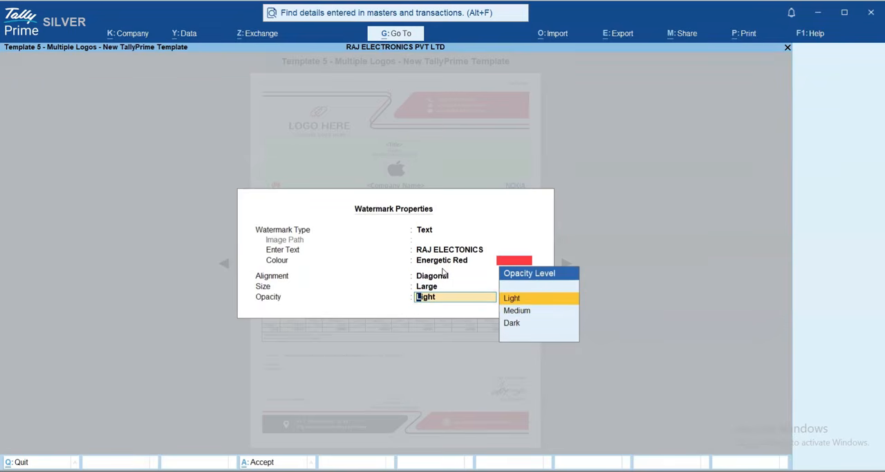
pyautogui.press('Return')
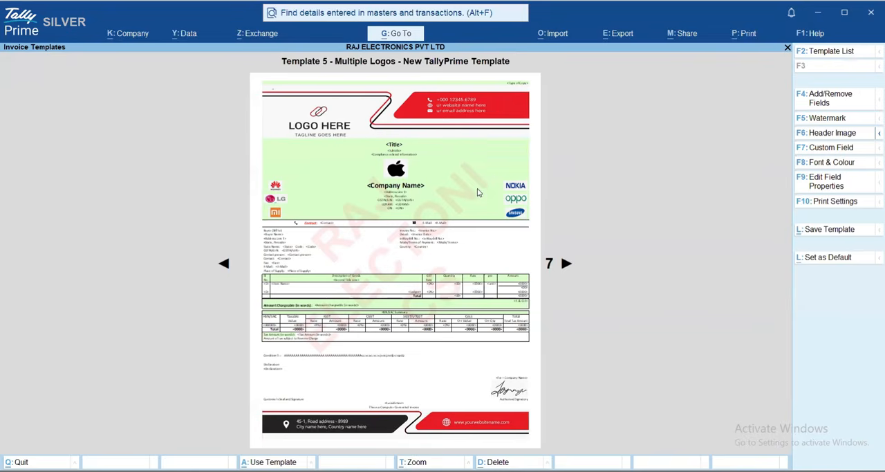
# Reopen the watermark properties and set the watermark size to Medium
pyautogui.click(813, 121)
pyautogui.press('Return')
pyautogui.press('Return')
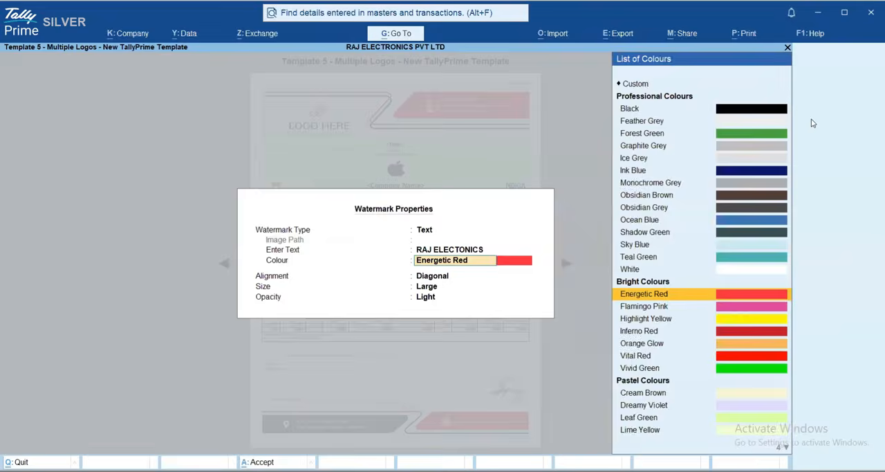
pyautogui.press('Return')
pyautogui.press('Return')
pyautogui.press('Up')
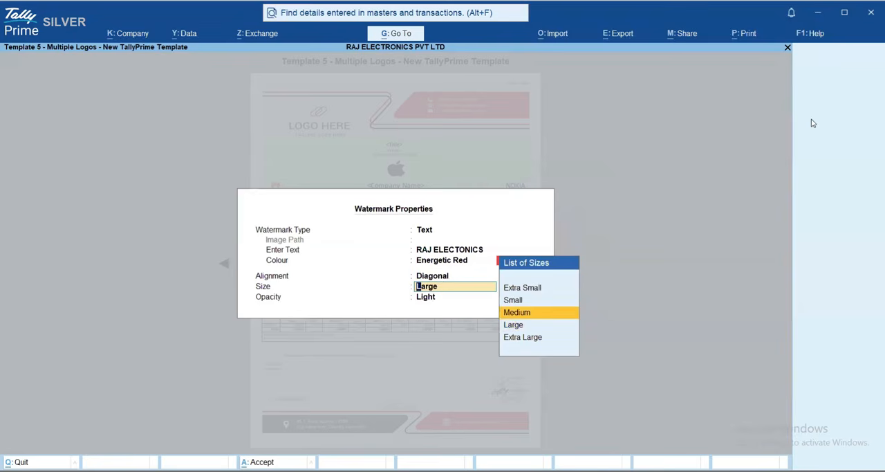
pyautogui.press('Return')
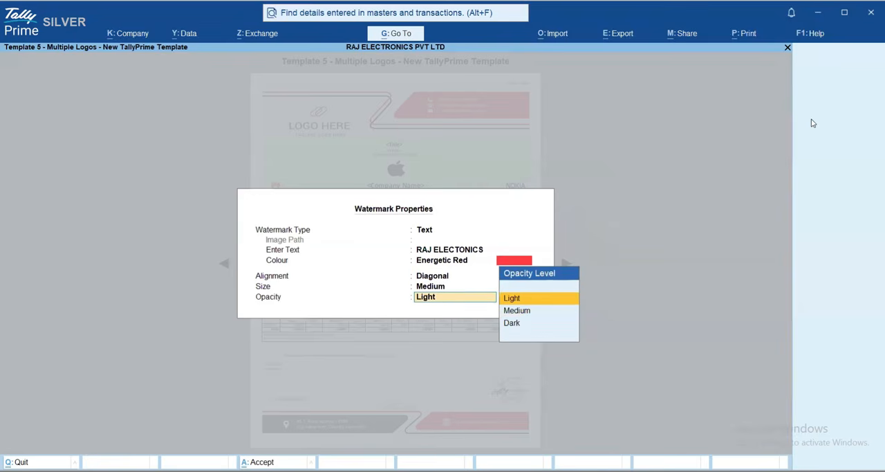
pyautogui.press('Return')
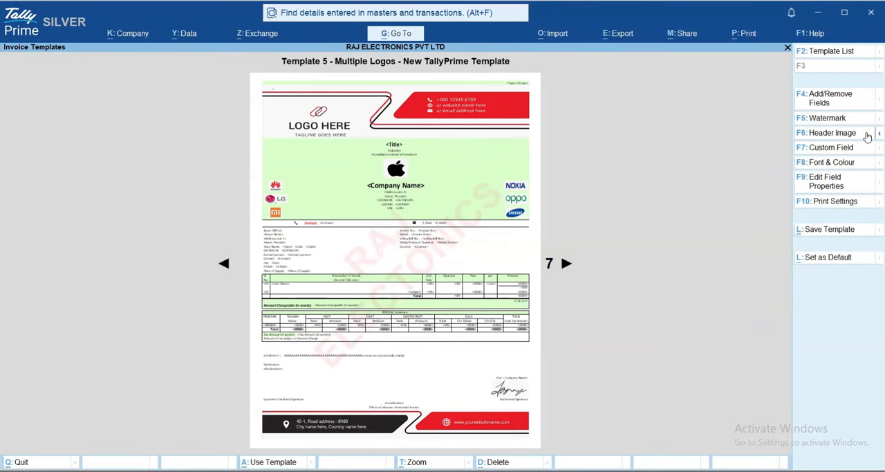
# Show the header and footer image options, and leave the Save Template settings without saving the watermark changes
pyautogui.press('F6')
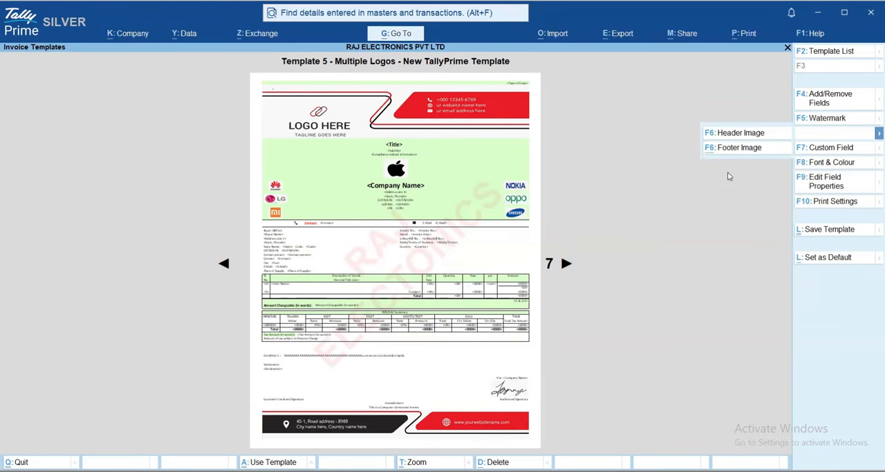
pyautogui.press('Escape')
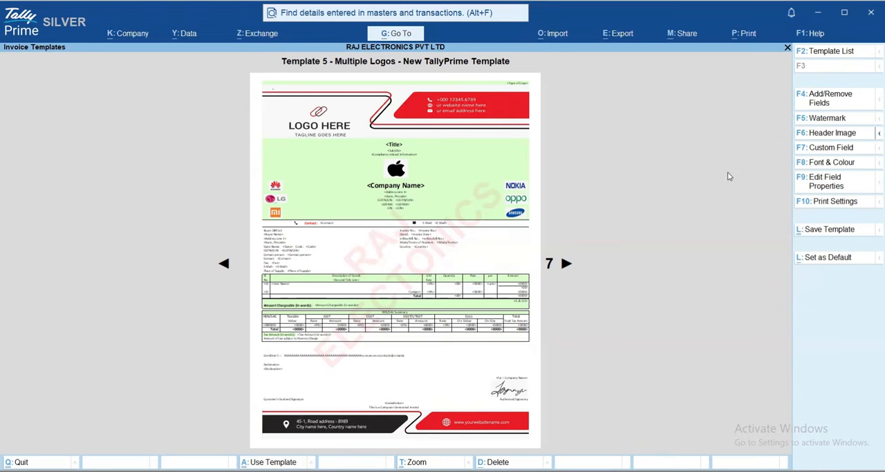
pyautogui.click(830, 231)
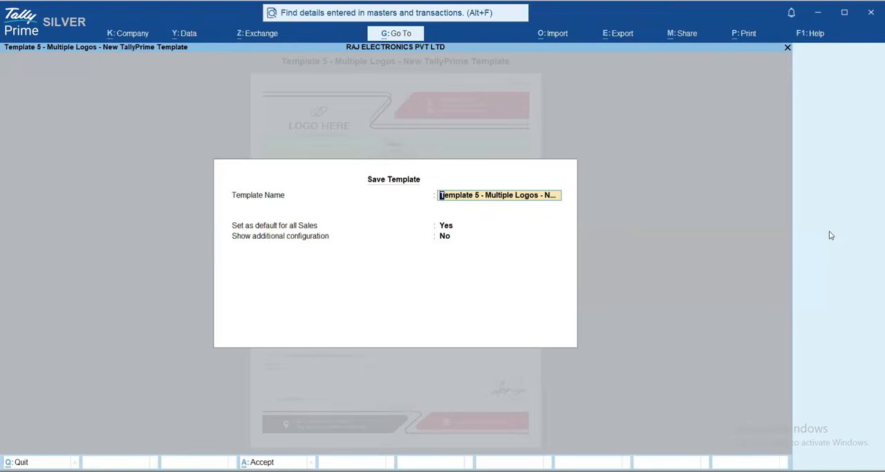
pyautogui.press('Escape')
pyautogui.press('y')
pyautogui.press('Escape')
pyautogui.press('y')
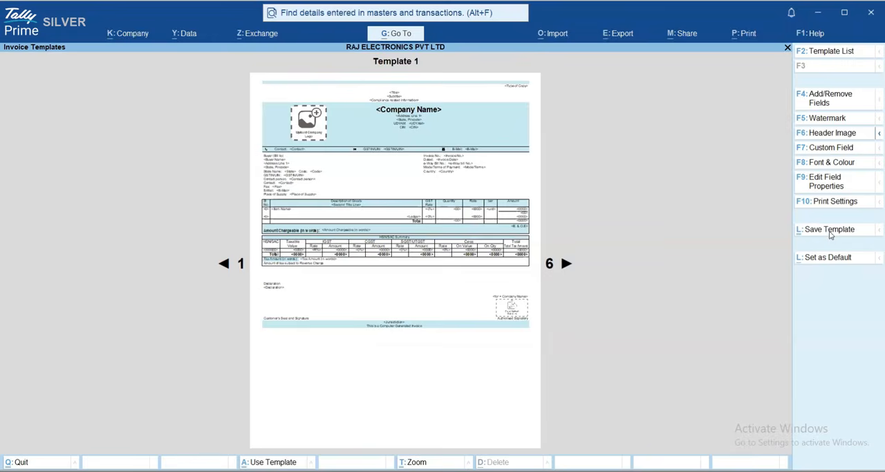
# Apply the predefined "Template 5 - Multiple Logos" to the sales invoice and preview it
pyautogui.press('Right')
pyautogui.press('Right')
pyautogui.press('Right')
pyautogui.press('Right')
pyautogui.hotkey('ctrl', 'a')
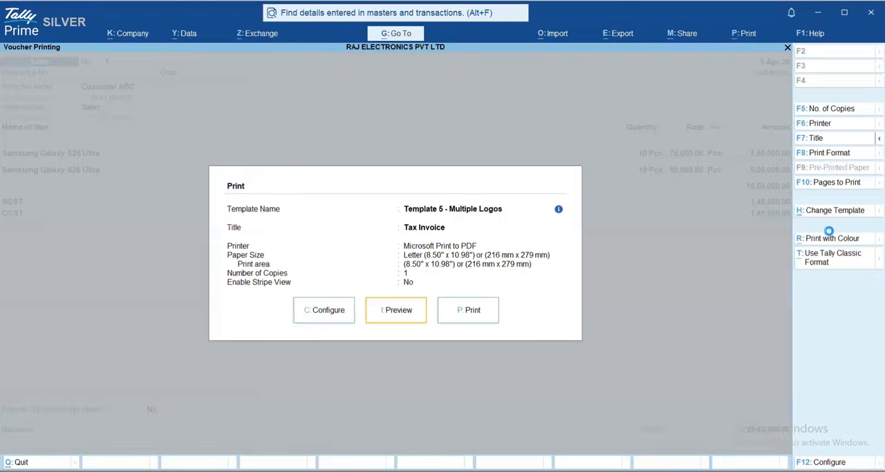
pyautogui.press('Return')
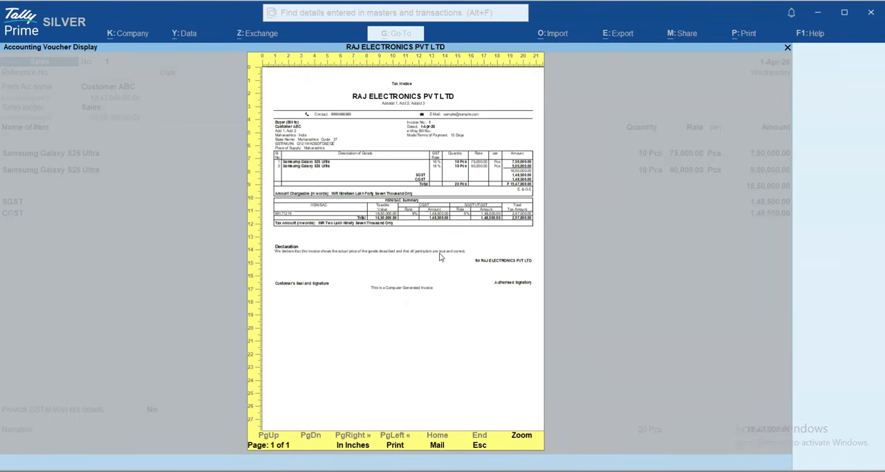
# Close the invoice preview, choose printing with colour and reopen the invoice template selection
pyautogui.press('Escape')
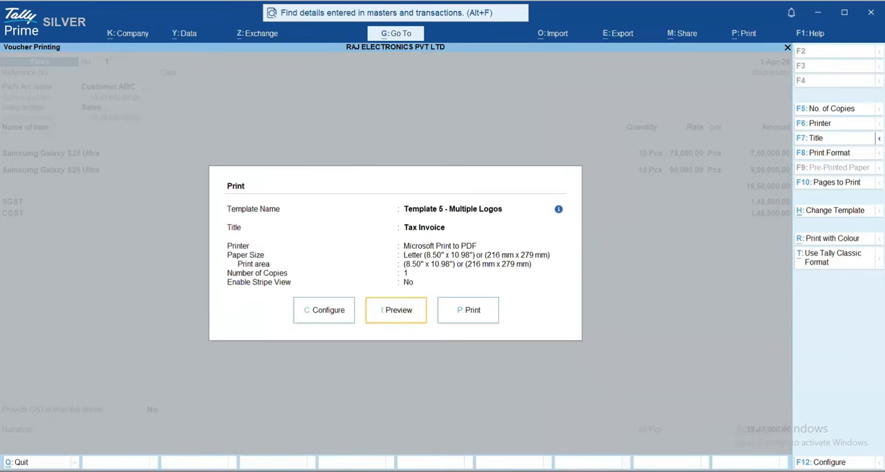
pyautogui.click(847, 239)
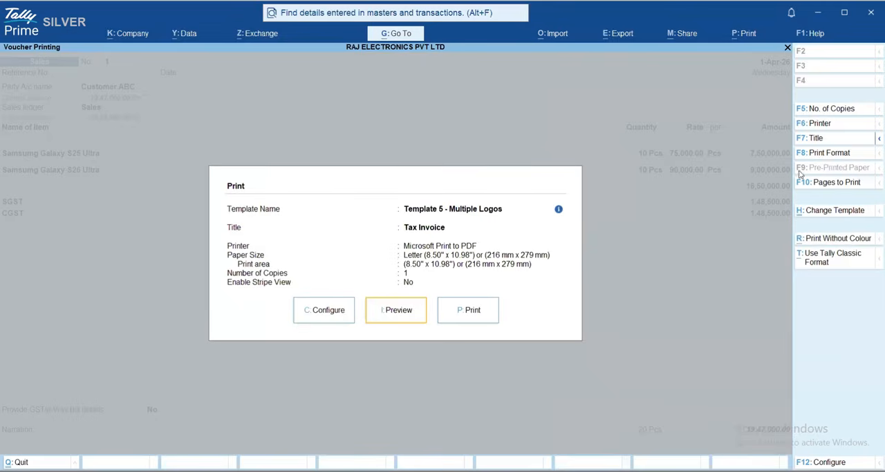
pyautogui.click(824, 215)
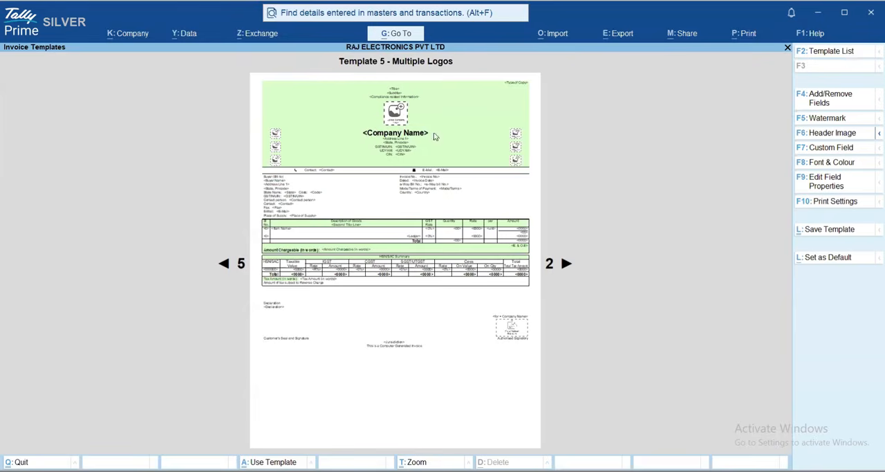
# Open the template's company header image settings and copy the Sample Images folder path from File Explorer
pyautogui.click(860, 137)
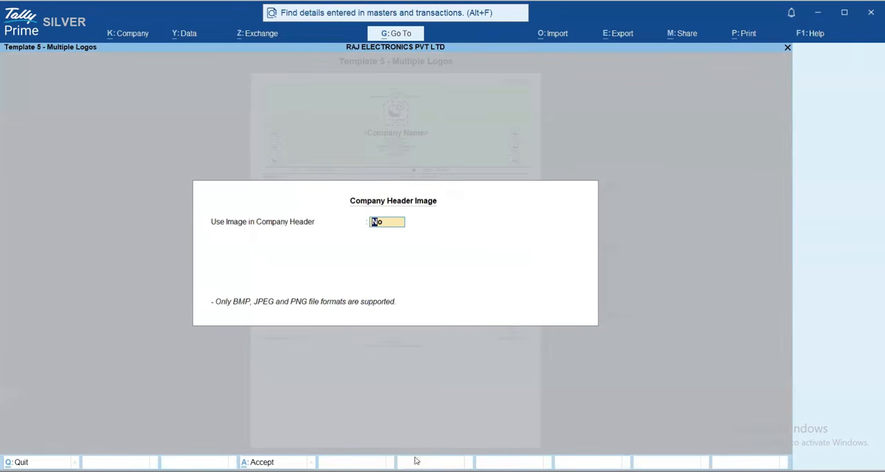
pyautogui.click(294, 471)
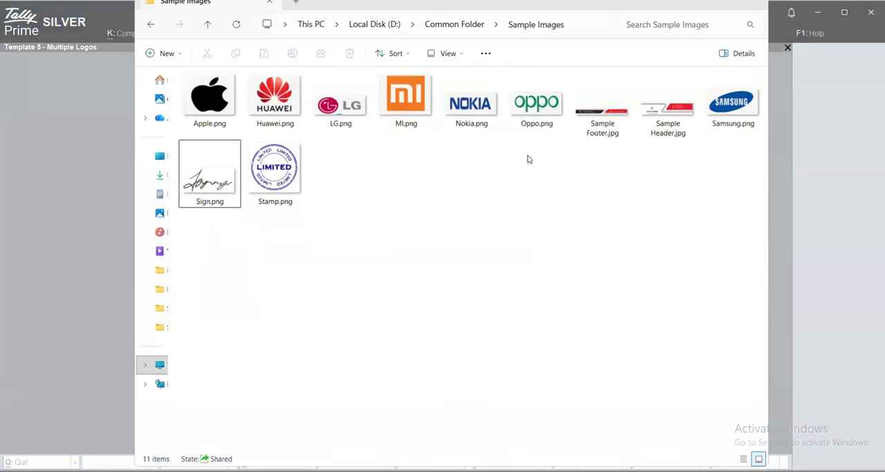
pyautogui.hotkey('alt', 'Tab')
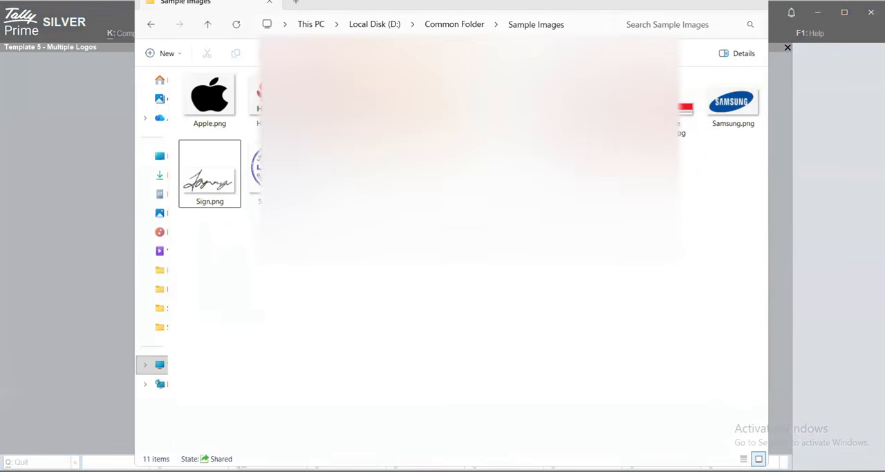
pyautogui.hotkey('ctrl', 'l')
pyautogui.hotkey('ctrl', 'c')
pyautogui.hotkey('alt', 'Tab')
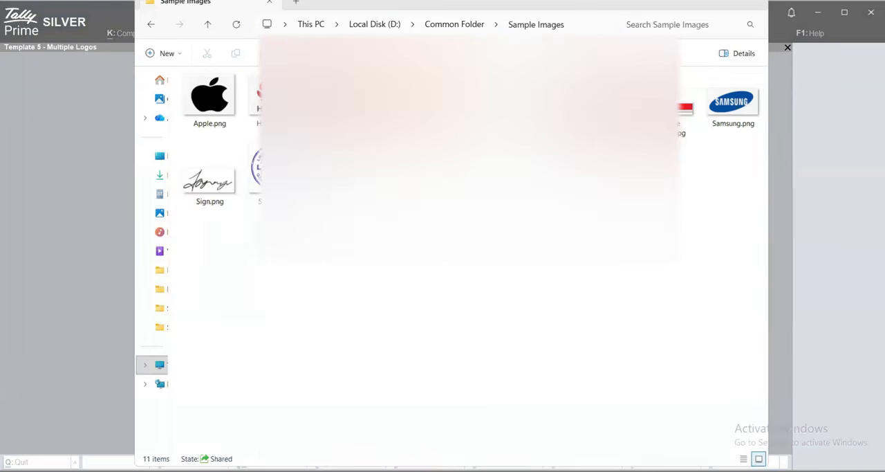
# Enable the company header image and select Sample Header.jpg from D:\Common Folder\Sample Images
pyautogui.write('y')
pyautogui.press('Return')
pyautogui.hotkey('ctrl', 'v')
pyautogui.press('Return')
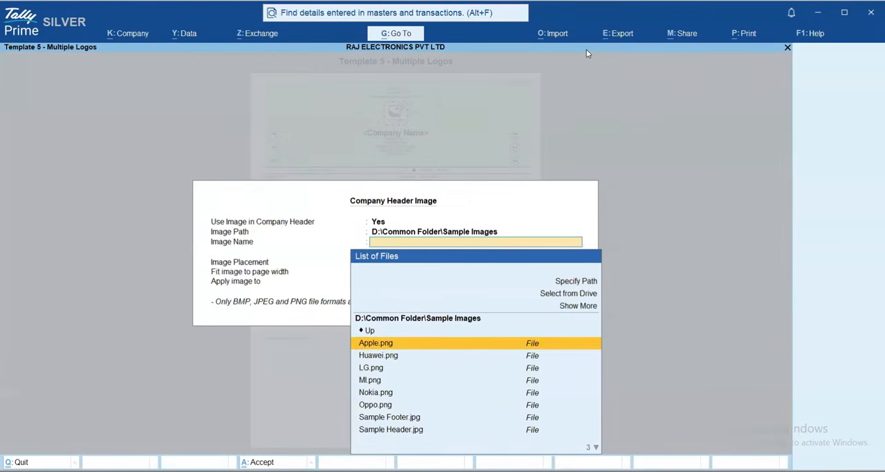
pyautogui.press('Down')
pyautogui.press('Down')
pyautogui.press('Down')
pyautogui.press('Down')
pyautogui.press('Down')
pyautogui.press('Down')
pyautogui.press('Down')
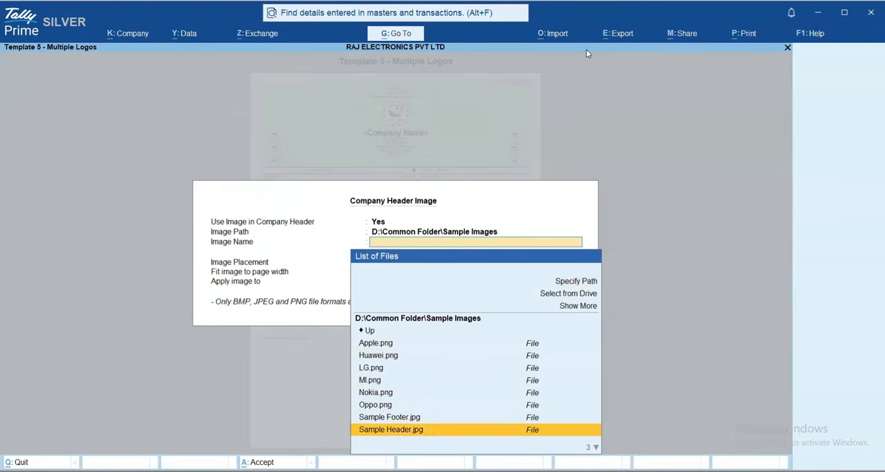
pyautogui.press('Return')
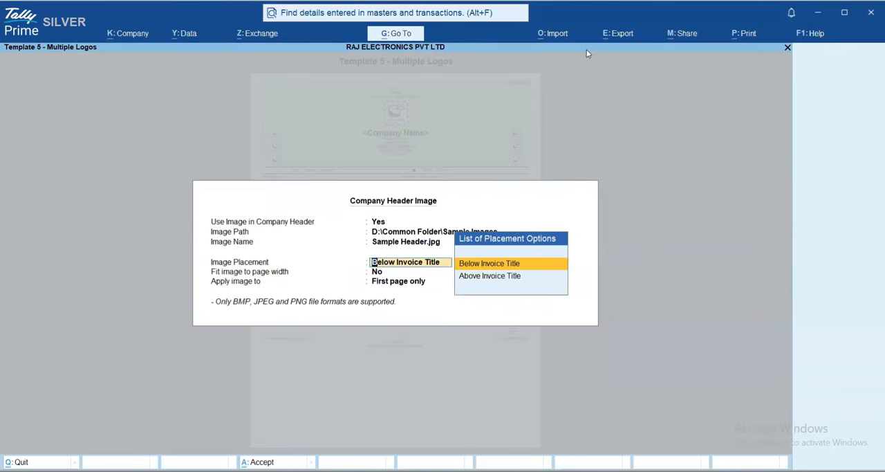
# Place the header image Above Invoice Title, fit it to the page width and apply it to All pages
pyautogui.press('Down')
pyautogui.press('Return')
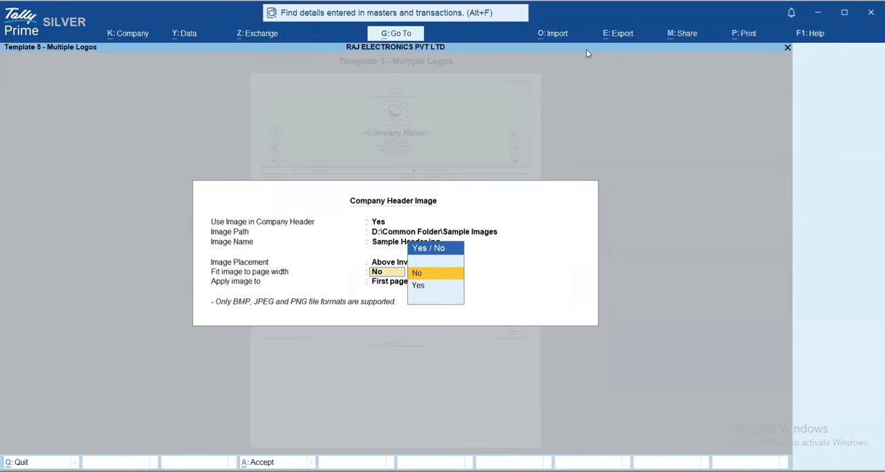
pyautogui.press('Down')
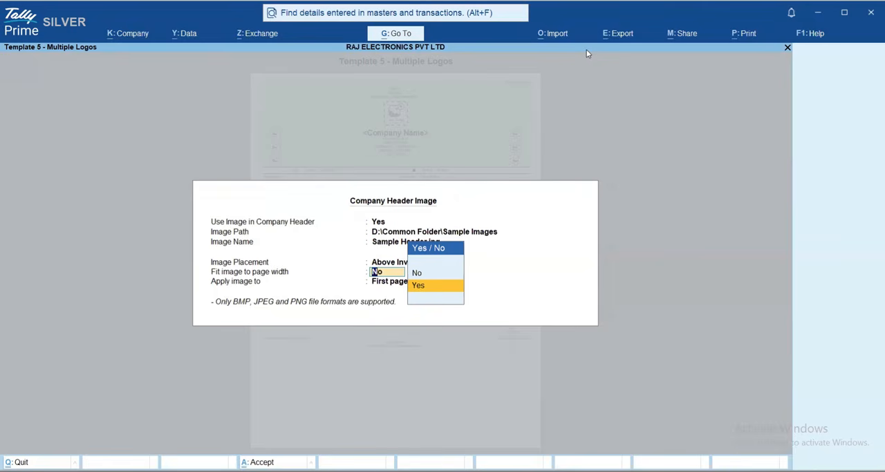
pyautogui.press('Return')
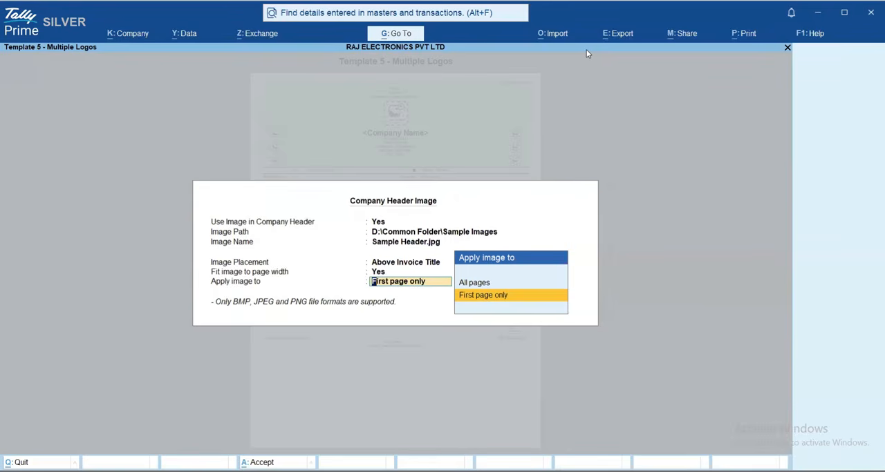
pyautogui.press('Up')
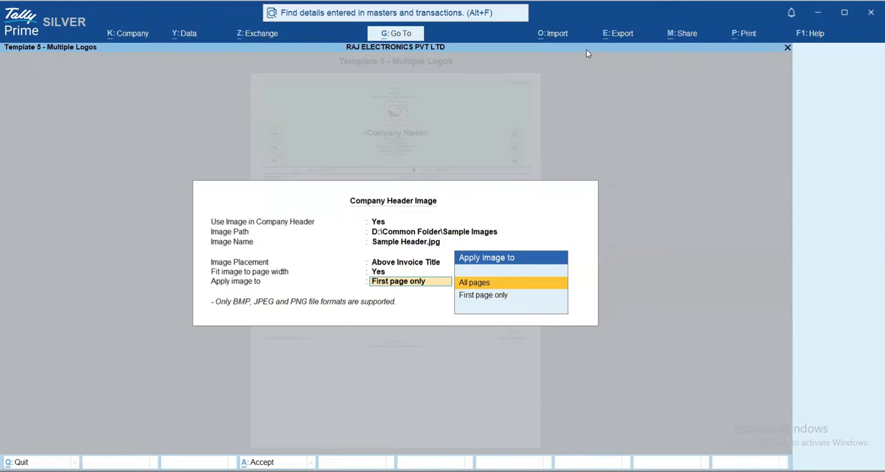
pyautogui.press('Return')
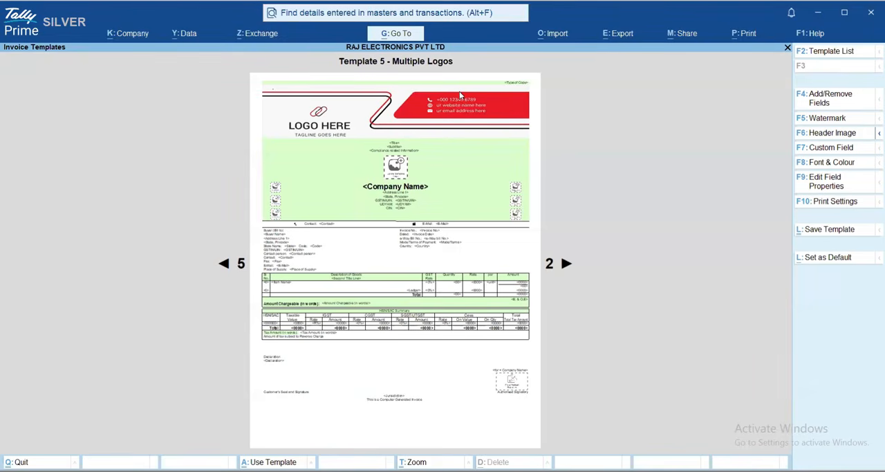
pyautogui.press('ctrl')
pyautogui.hotkey('alt', 'z')
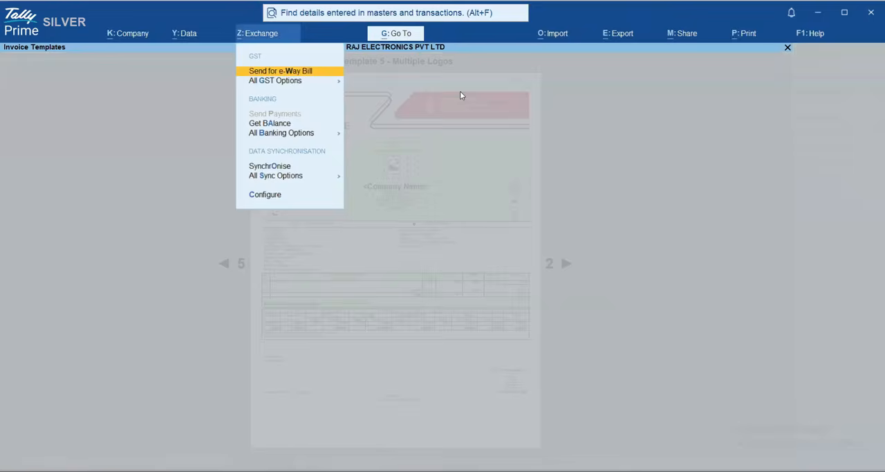
pyautogui.press('Escape')
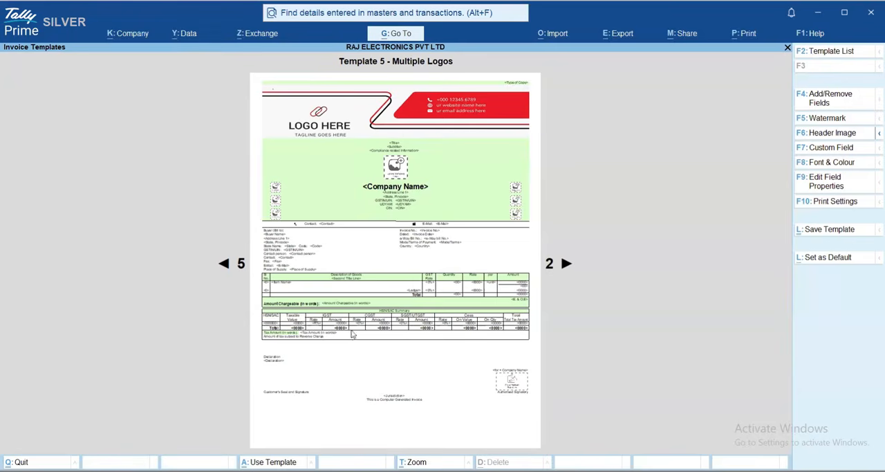
# Enable the footer image for the template and set its image path to D:\Common Folder\Sample Images
pyautogui.click(830, 132)
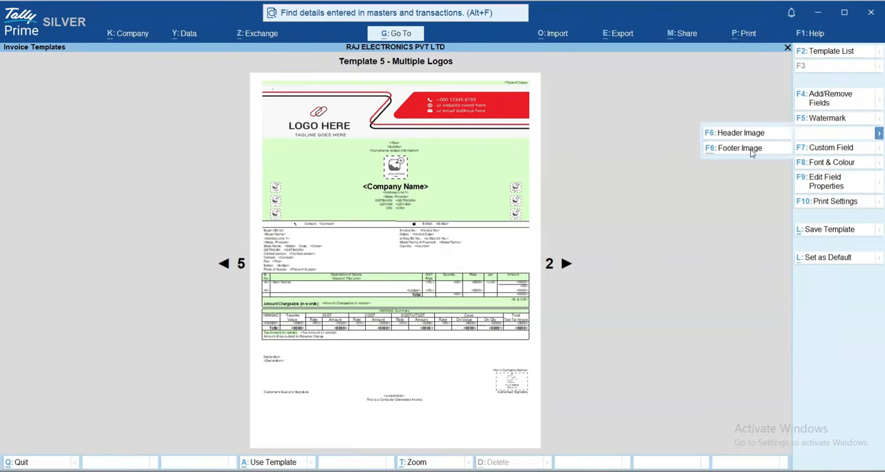
pyautogui.click(750, 148)
pyautogui.write('y')
pyautogui.press('Return')
pyautogui.hotkey('ctrl', 'v')
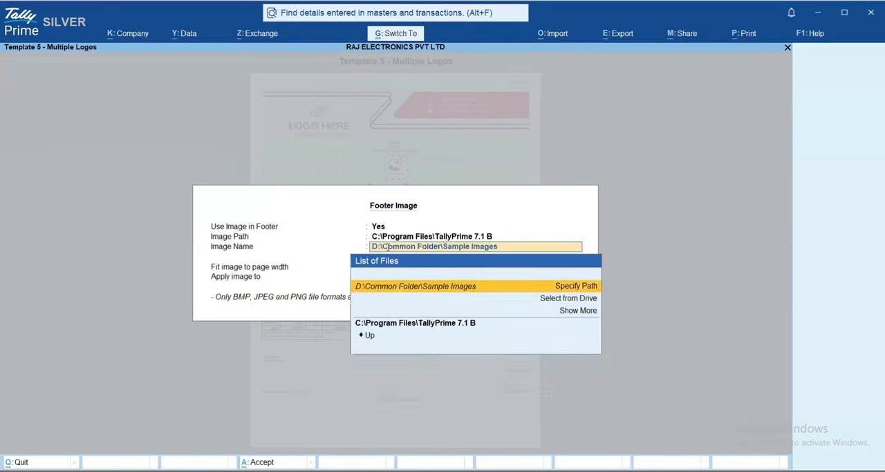
pyautogui.press('Return')
# Use Sample Footer.jpg as the footer image and fit it to the page width
pyautogui.press('Down')
pyautogui.press('Down')
pyautogui.press('Down')
pyautogui.press('Down')
pyautogui.press('Down')
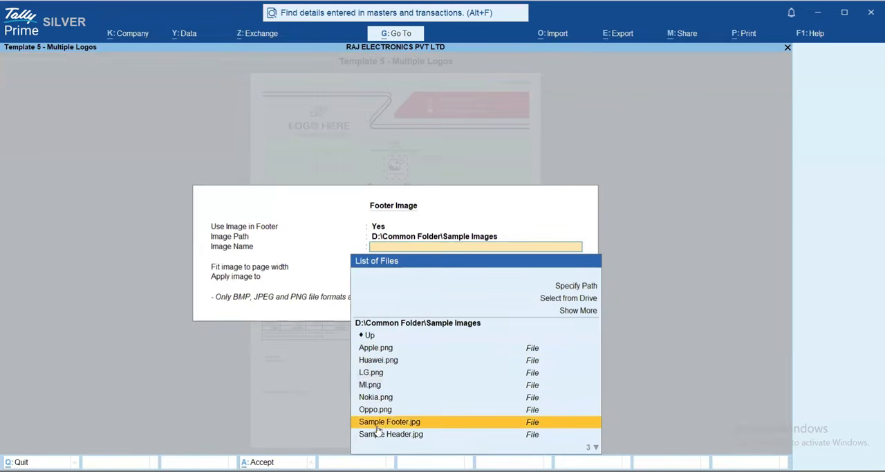
pyautogui.press('Return')
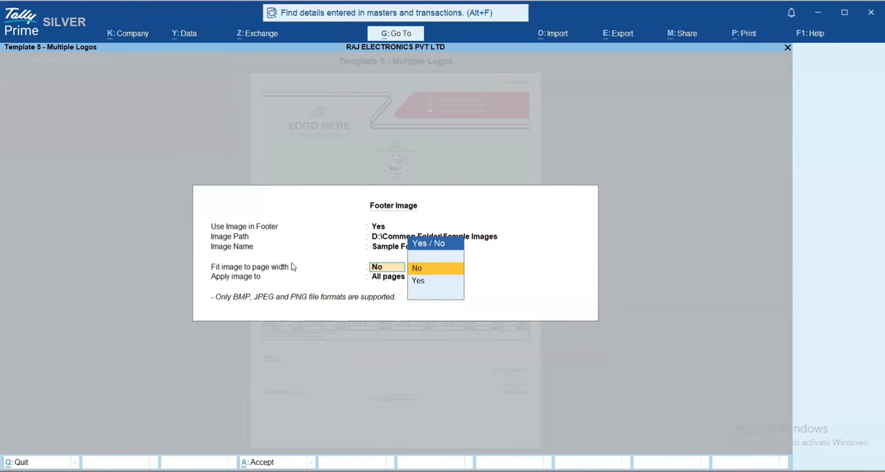
pyautogui.write('y')
pyautogui.press('Return')
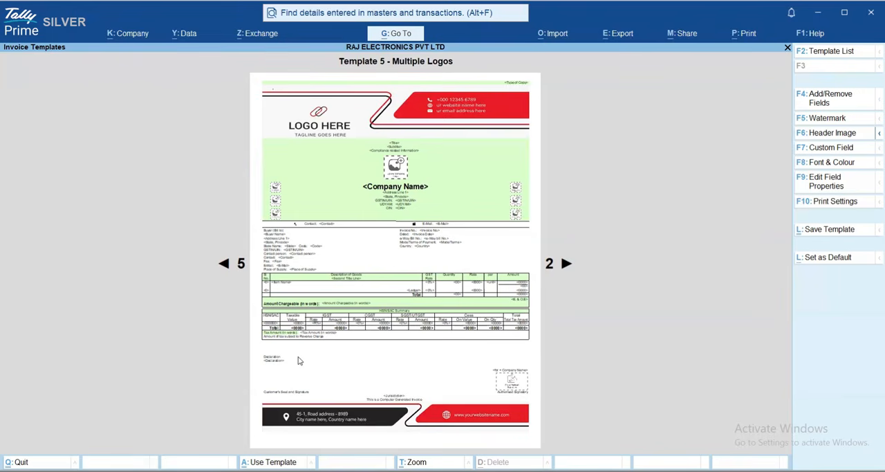
# Add a manually entered custom field titled "DRUG LIC NO" to Company Details and enter the licence number as its value
pyautogui.click(823, 148)
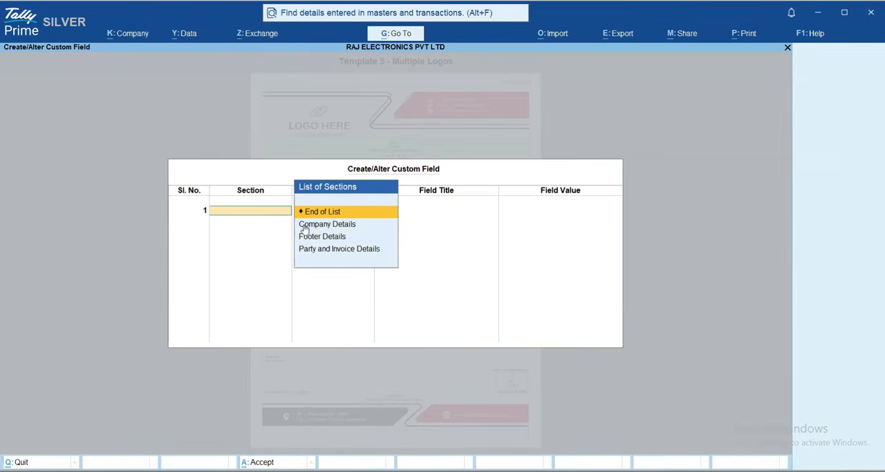
pyautogui.click(330, 228)
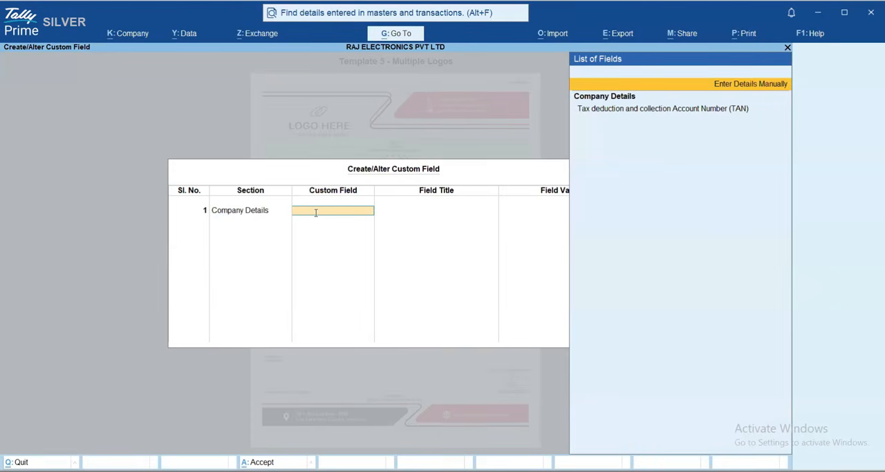
pyautogui.press('Return')
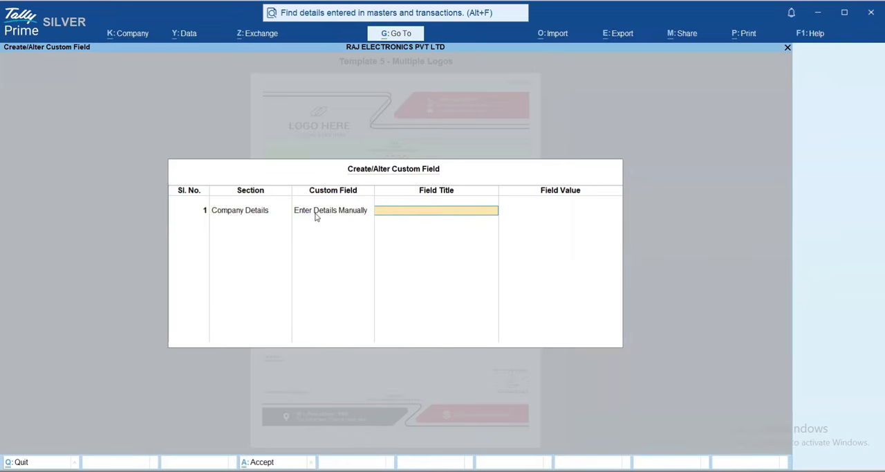
pyautogui.write('DRUH')
pyautogui.press('BackSpace')
pyautogui.write('G LIC NO')
pyautogui.press('Return')
pyautogui.write('123456')
pyautogui.press('Return')
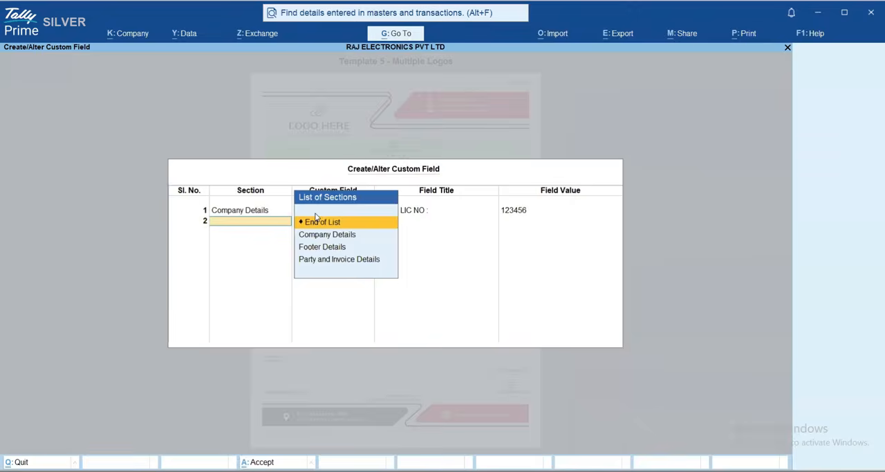
# Add a second custom field to Footer Details, entered manually, with the title "CONDITION :"
pyautogui.press('Down')
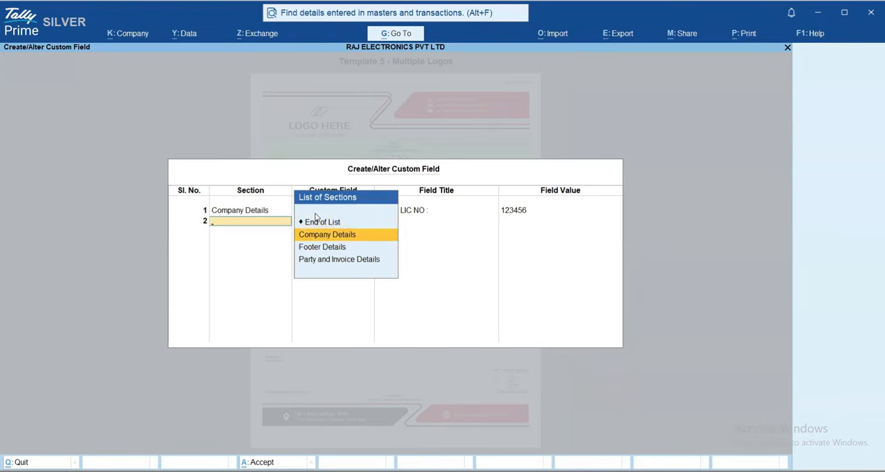
pyautogui.press('Down')
pyautogui.press('Down')
pyautogui.press('Up')
pyautogui.press('Return')
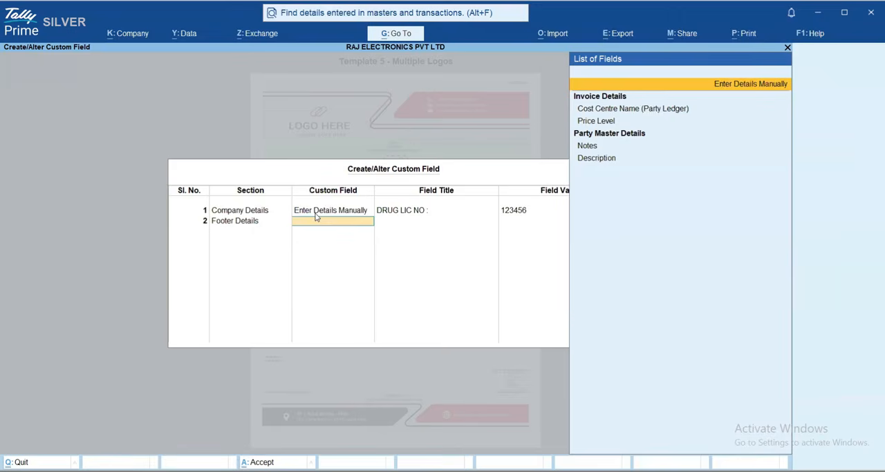
pyautogui.press('Return')
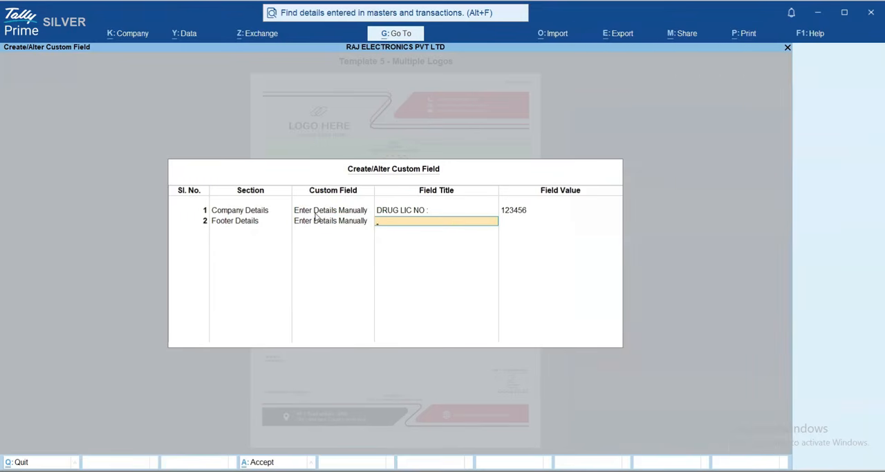
pyautogui.write('CONDITION :')
pyautogui.press('Return')
# Enter "1. CASH ONLY 2. RETURN SHOULD BE WITHIN 7 DAYS" as the CONDITION field's value and end the custom field list
pyautogui.write('1')
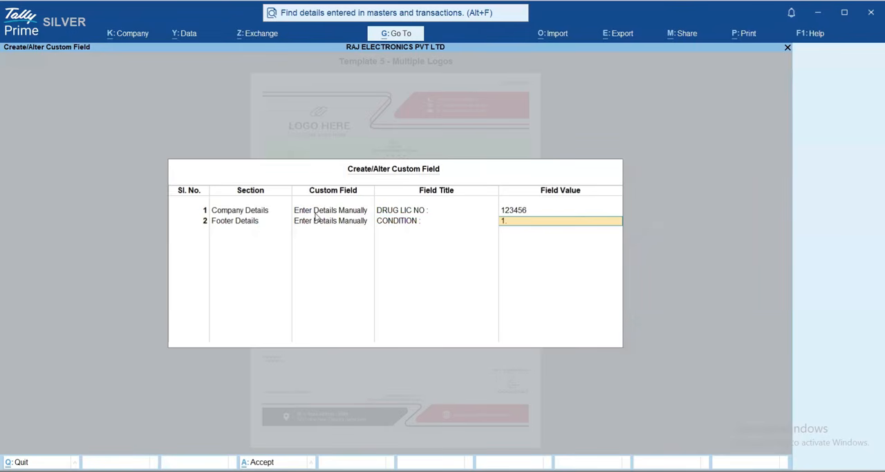
pyautogui.write('. CASH ONLY 2. RETUN')
pyautogui.press('BackSpace')
pyautogui.write('RN WI')
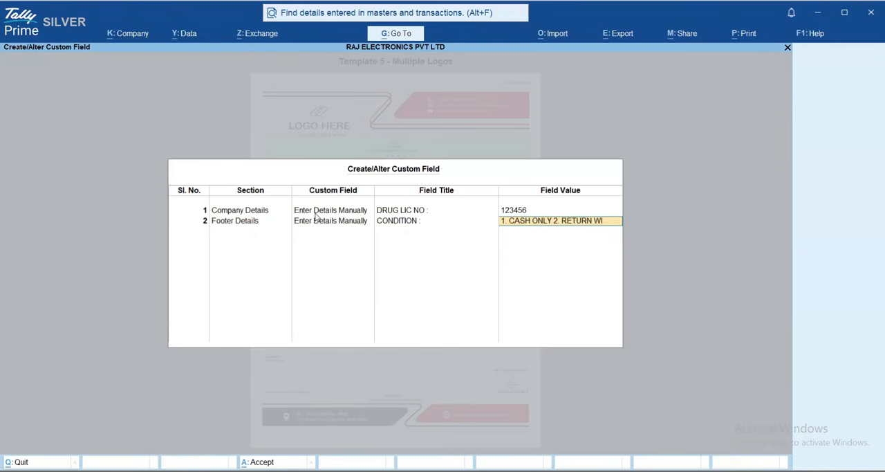
pyautogui.write('LL BE')
pyautogui.press('BackSpace')
pyautogui.press('BackSpace')
pyautogui.press('BackSpace')
pyautogui.press('BackSpace')
pyautogui.press('BackSpace')
pyautogui.press('BackSpace')
pyautogui.press('BackSpace')
pyautogui.press('BackSpace')
pyautogui.write('SHOIUL')
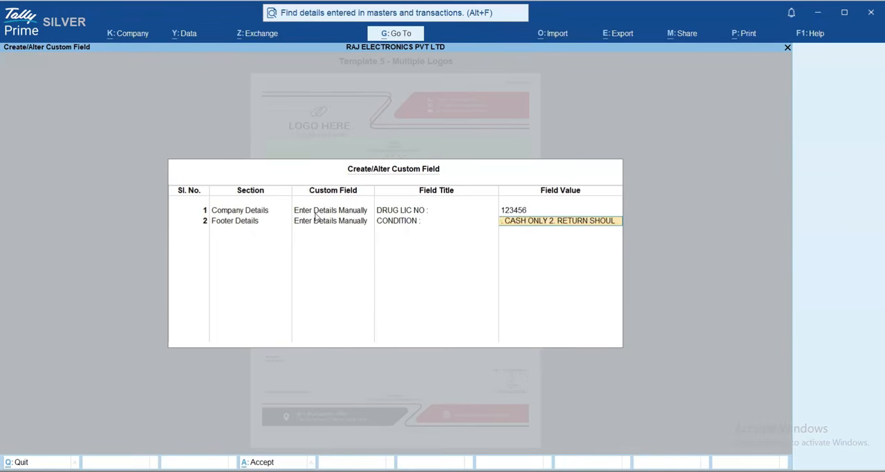
pyautogui.write('D BE WIT')
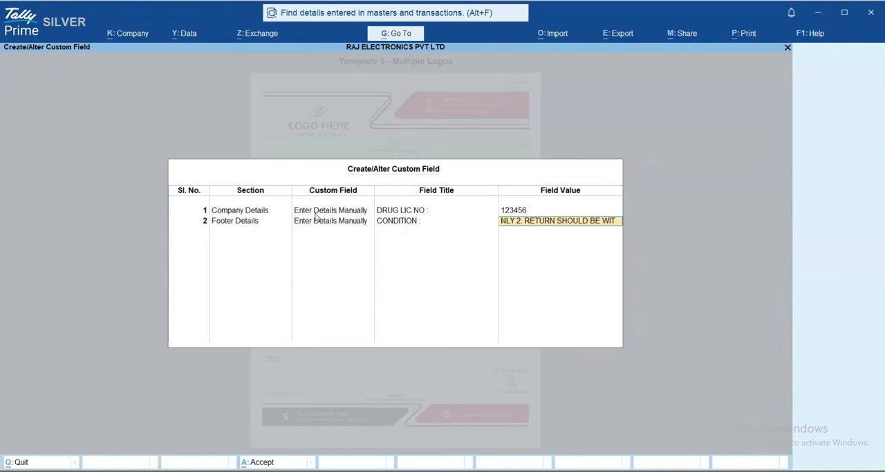
pyautogui.write('HING 7')
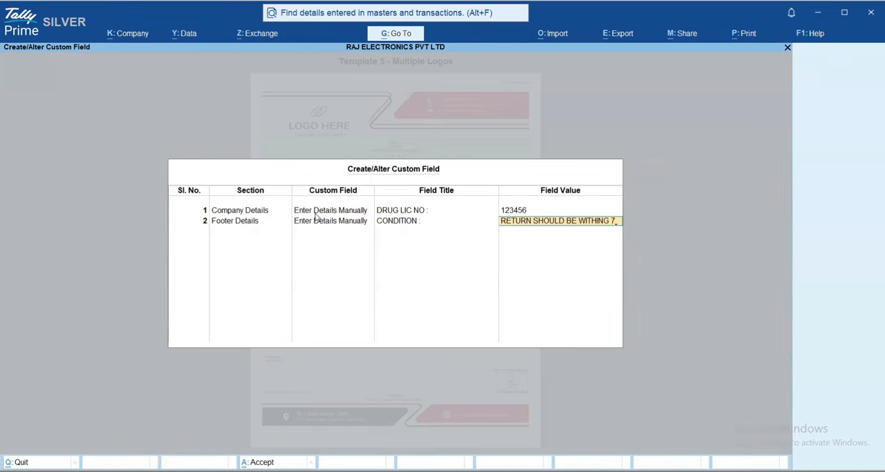
pyautogui.press('BackSpace')
pyautogui.press('BackSpace')
pyautogui.press('BackSpace')
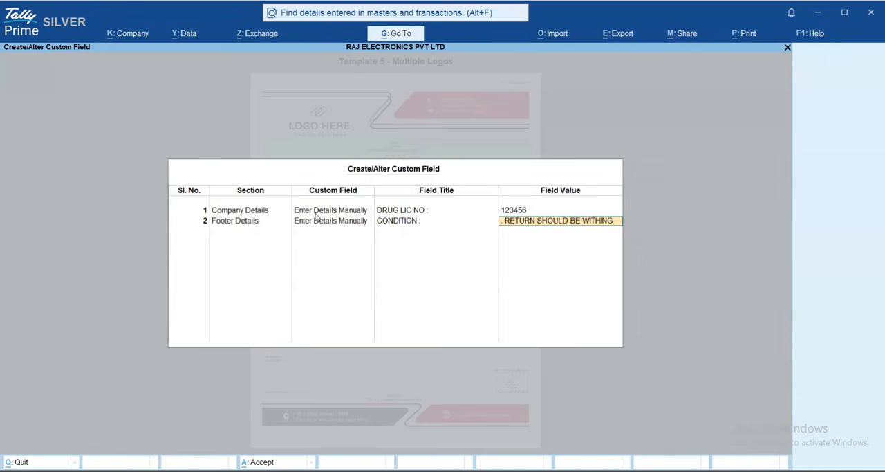
pyautogui.write('7 DAYS')
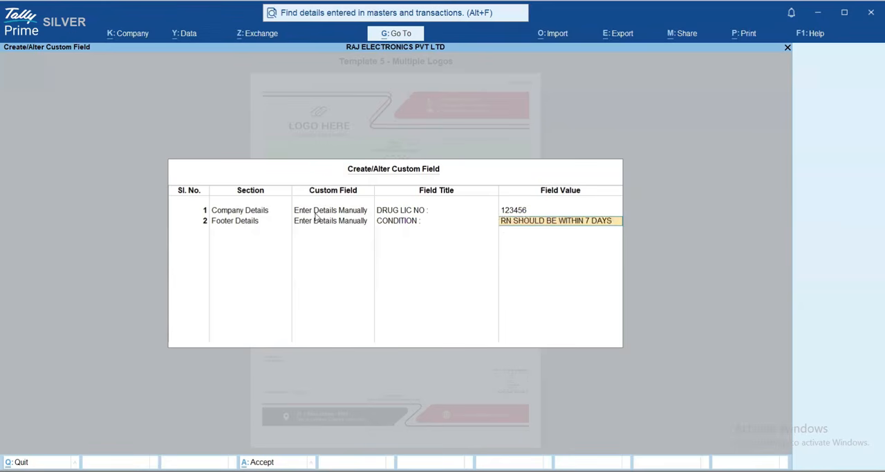
pyautogui.press('Return')
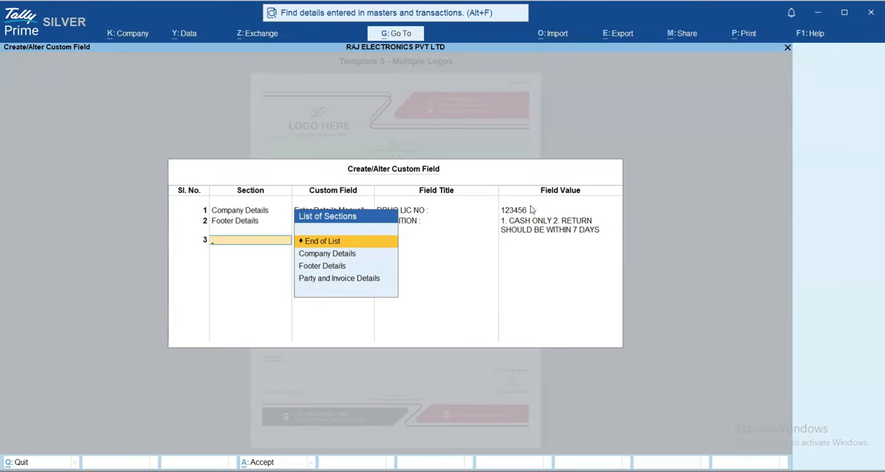
pyautogui.press('Return')
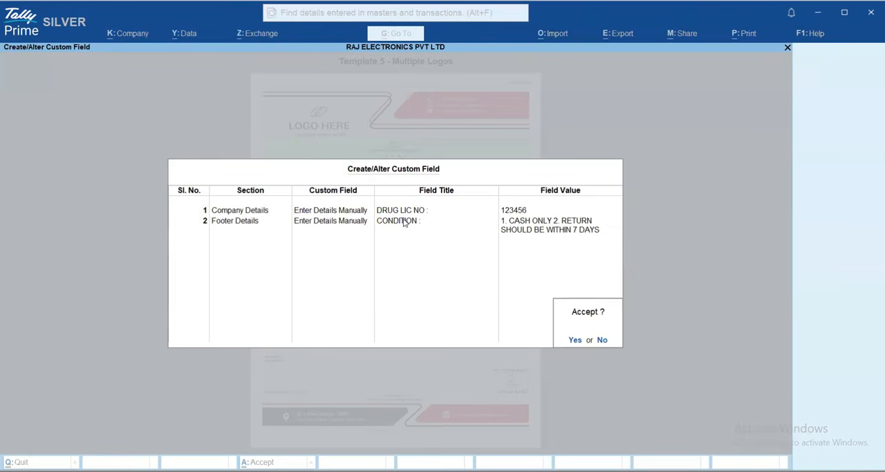
# Accept the custom fields and choose Verdana as the template's font in the Font & Colour properties
pyautogui.press('Return')
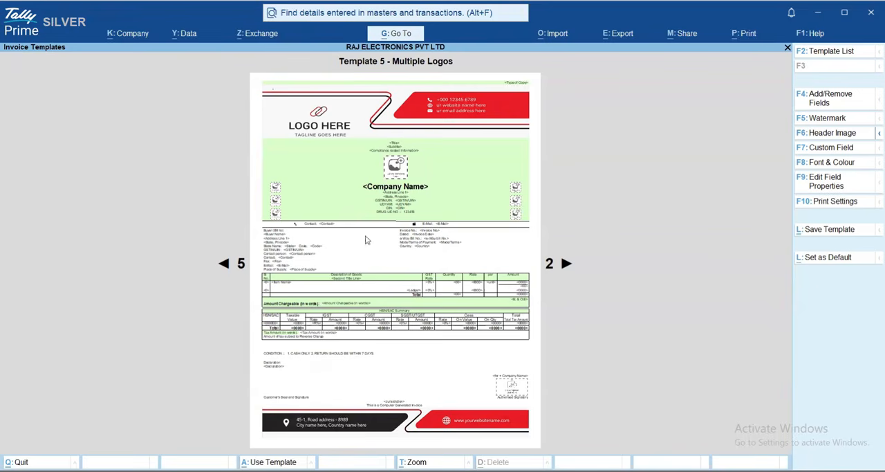
pyautogui.click(829, 165)
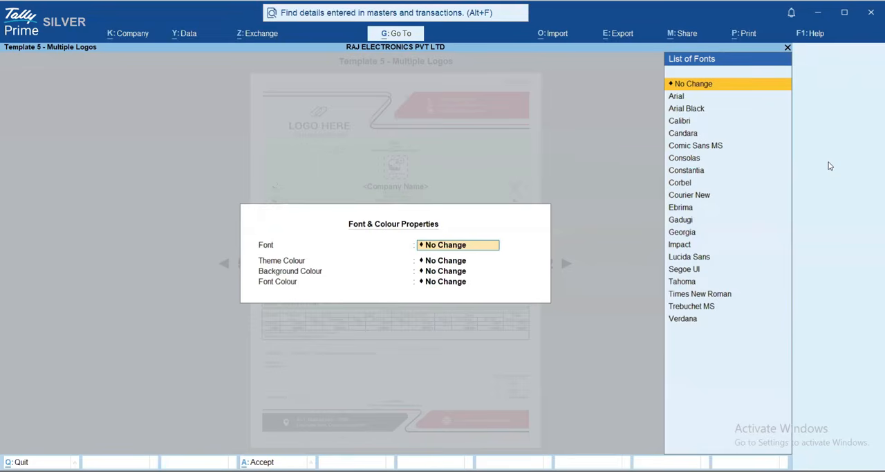
pyautogui.press('Escape')
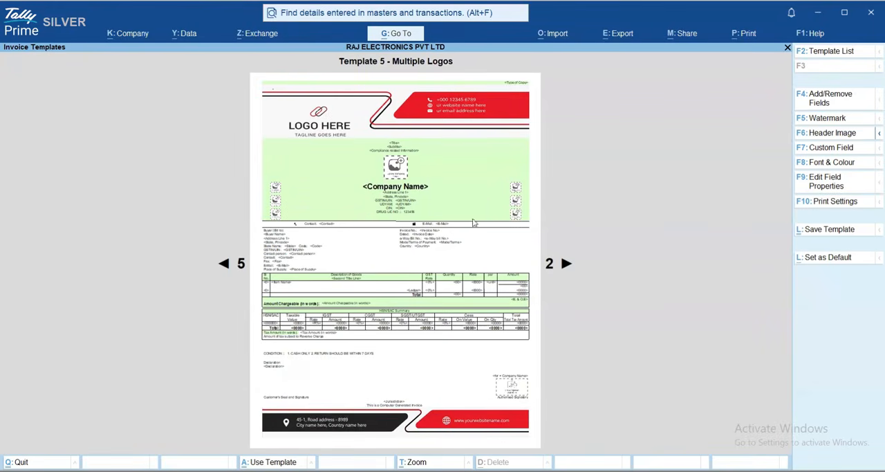
pyautogui.click(825, 166)
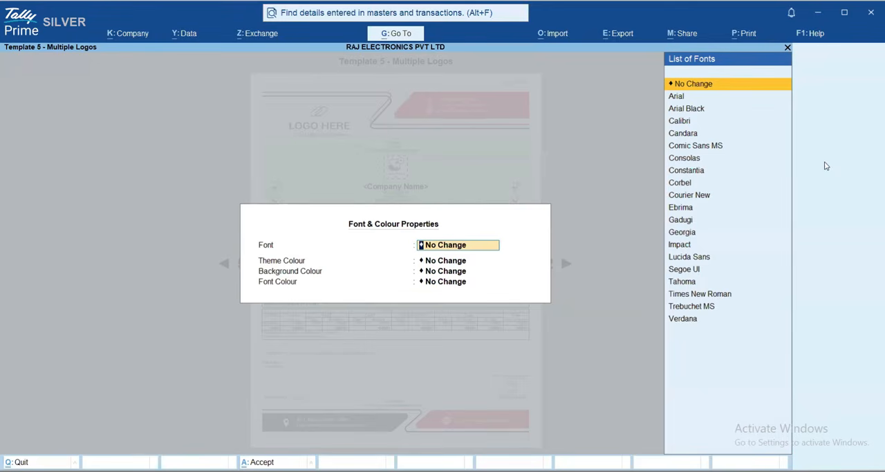
pyautogui.press('Down')
pyautogui.press('Down')
pyautogui.press('Down')
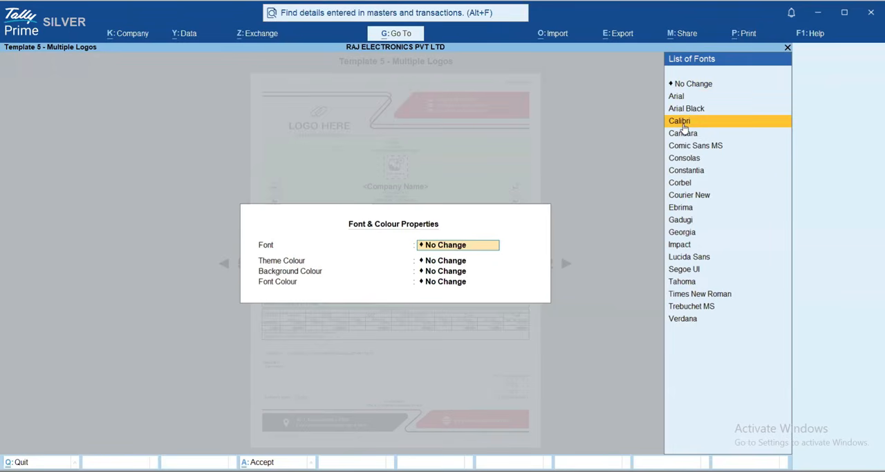
pyautogui.press('Down')
pyautogui.press('Down')
pyautogui.press('Down')
pyautogui.press('Down')
pyautogui.press('Down')
pyautogui.press('Down')
pyautogui.press('Down')
pyautogui.press('Down')
pyautogui.press('Down')
pyautogui.press('Down')
pyautogui.press('Down')
pyautogui.press('Down')
pyautogui.press('Down')
pyautogui.press('Down')
pyautogui.press('Down')
pyautogui.press('Down')
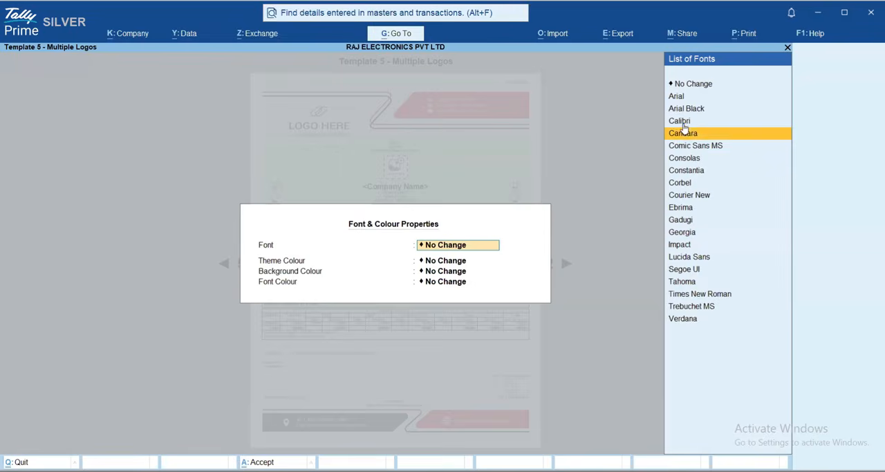
pyautogui.press('Return')
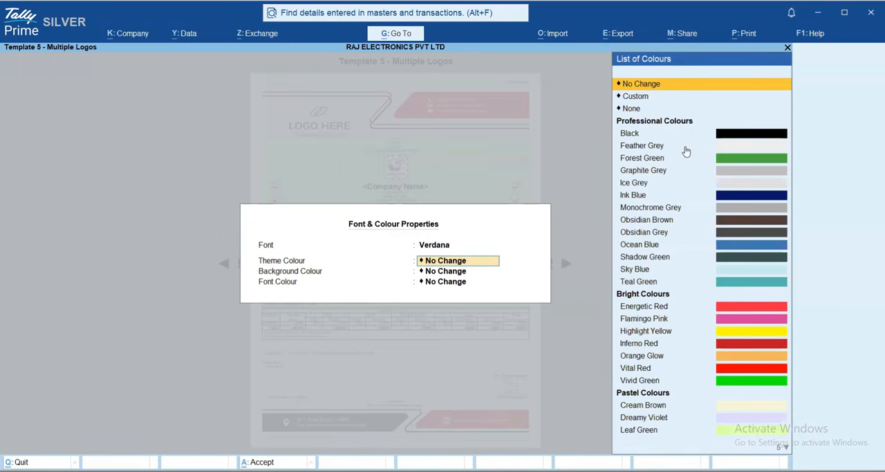
# Keep the theme, background and font colours at No Change and apply the Font & Colour properties
pyautogui.press('Down')
pyautogui.press('Up')
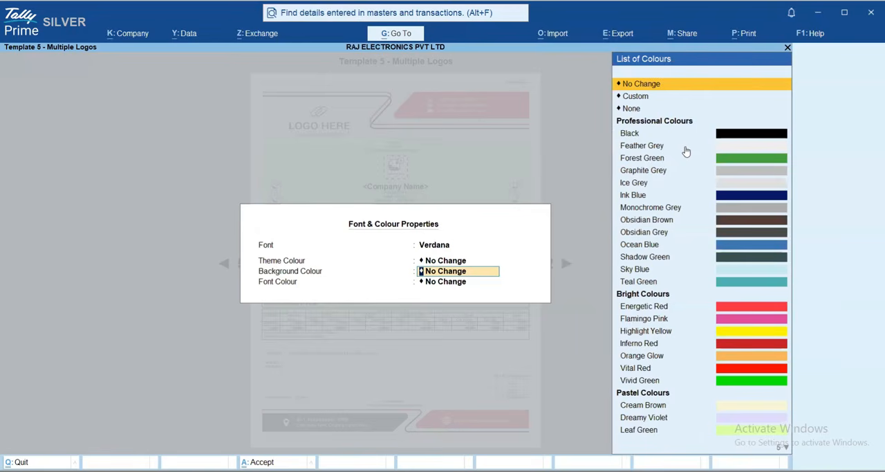
pyautogui.press('Return')
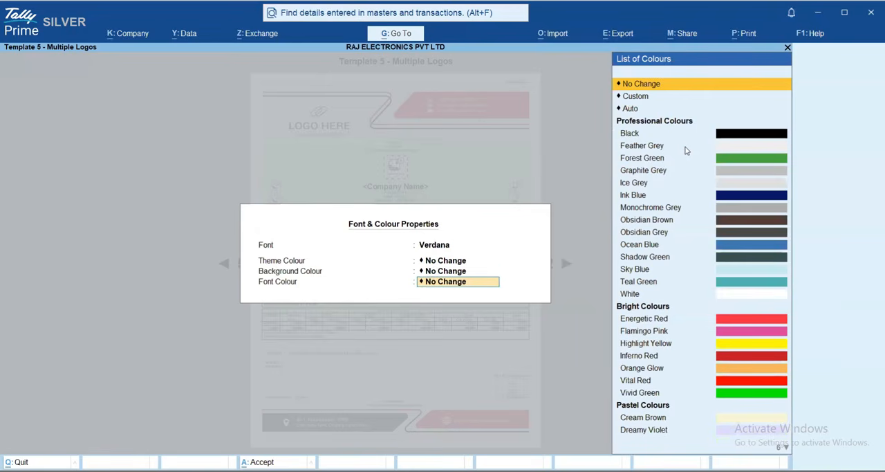
pyautogui.press('Return')
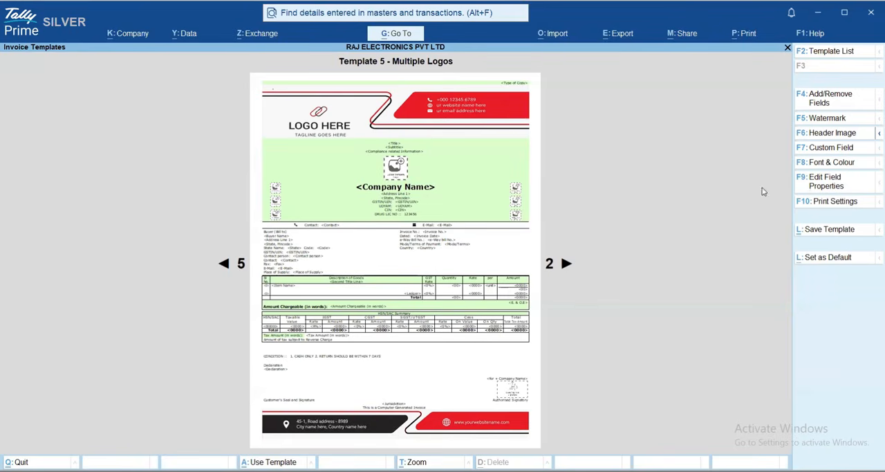
# Edit the template's field properties and use Apple.png from D:\Common Folder\Sample Images as the company logo above the company name
pyautogui.click(828, 183)
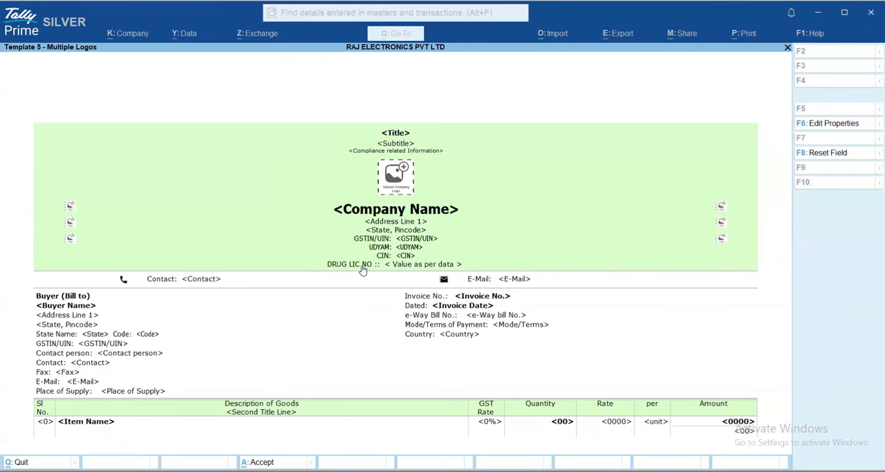
pyautogui.click(398, 177)
pyautogui.click(408, 176)
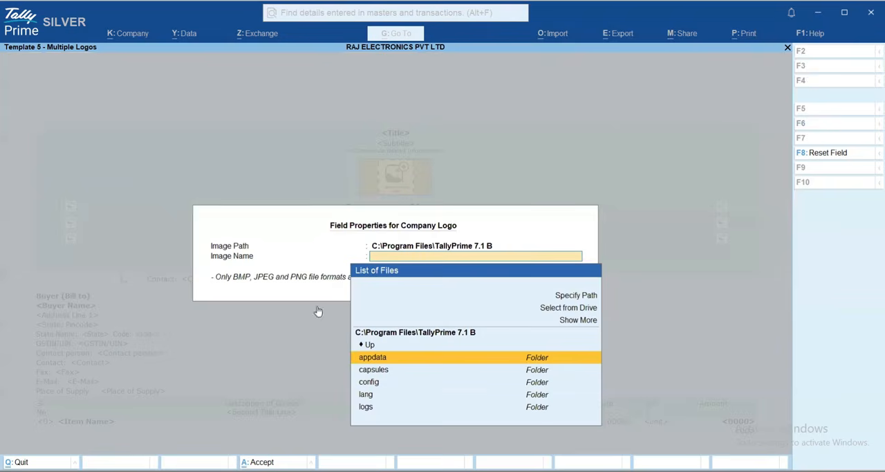
pyautogui.write('D:\\Common Folder\\Sample Images')
pyautogui.click(410, 293)
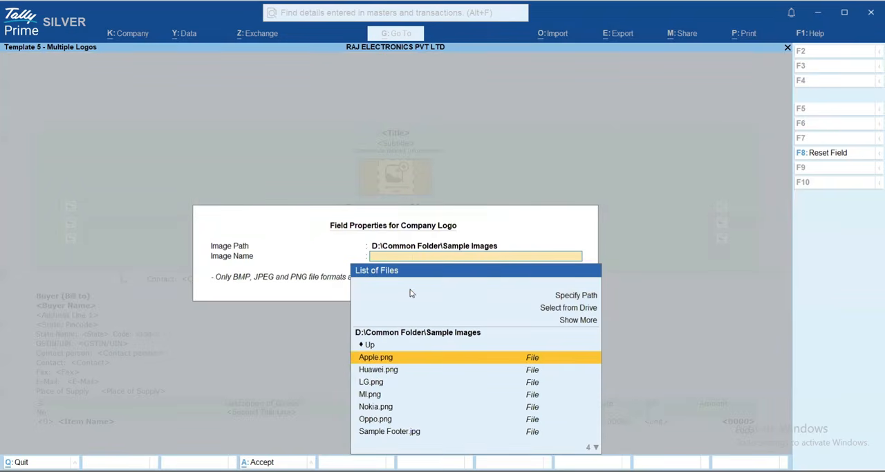
pyautogui.press('Return')
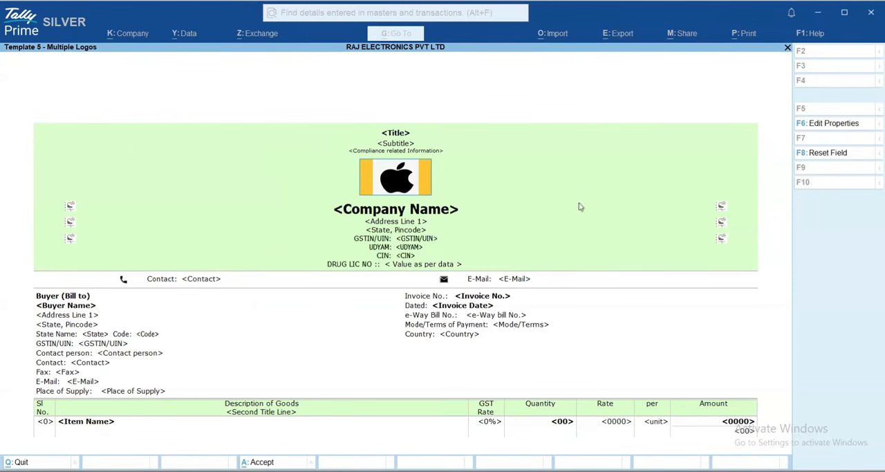
# Assign Huawei.png from the Sample Images folder to the first logo placeholder on the left side of the company header
pyautogui.click(70, 210)
pyautogui.press('Return')
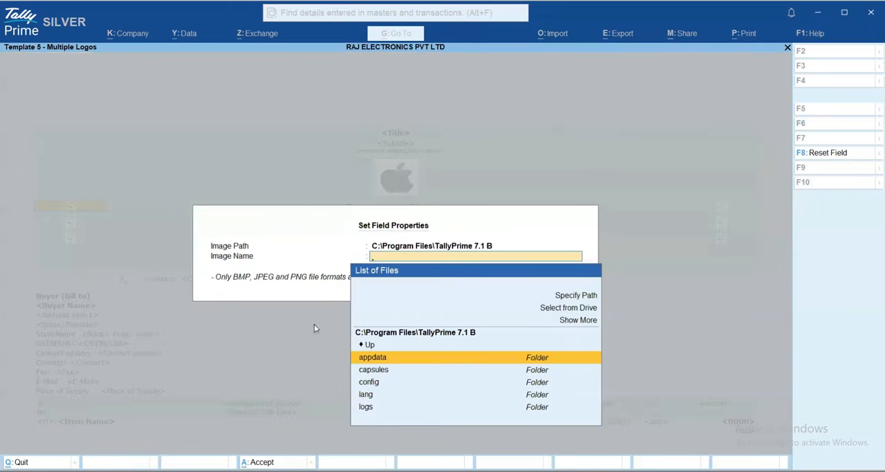
pyautogui.write('D:\\Common Folder\\Sample Images')
pyautogui.press('Return')
pyautogui.press('Down')
pyautogui.press('Return')
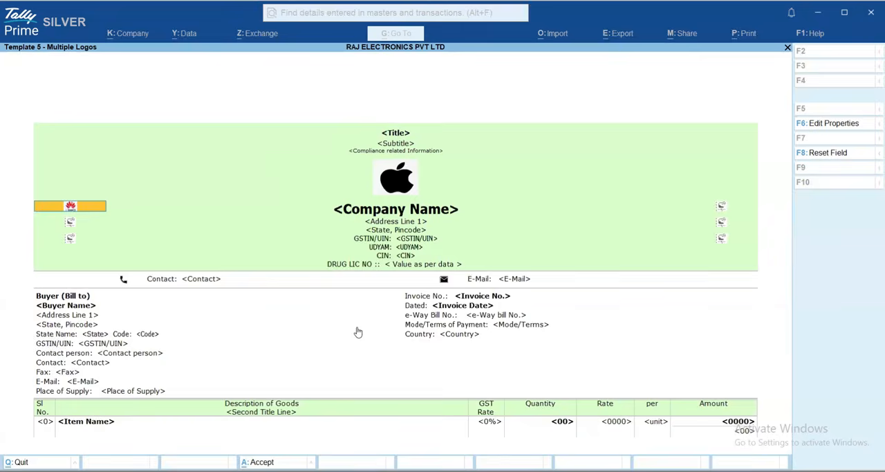
# Assign LG.png from the Sample Images folder to the second logo placeholder on the header's left side
pyautogui.doubleClick(71, 222)
pyautogui.write('D:\\Common Folder\\Sample Images')
pyautogui.press('Return')
pyautogui.press('Down')
pyautogui.press('Down')
pyautogui.press('Return')
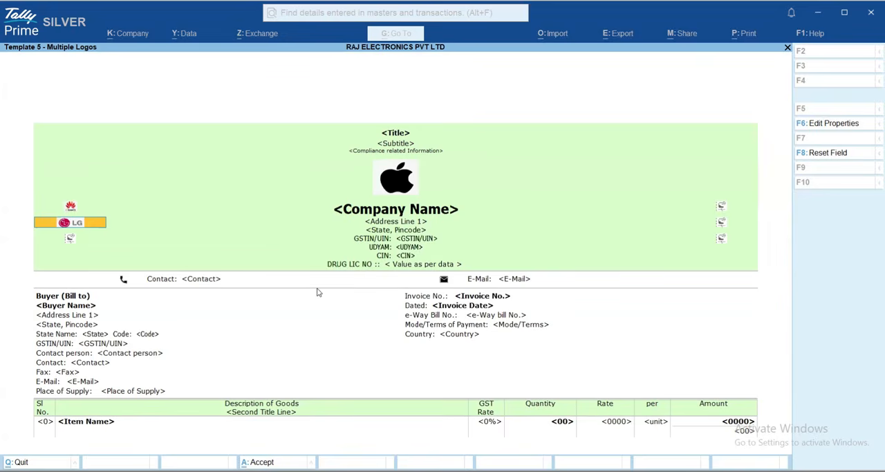
# Assign MI.png from the Sample Images folder to the third logo placeholder on the header's left side
pyautogui.doubleClick(70, 239)
pyautogui.write('D:\\Common Folder\\Sample Images')
pyautogui.press('Return')
pyautogui.press('Down')
pyautogui.press('Down')
pyautogui.press('Down')
pyautogui.press('Return')
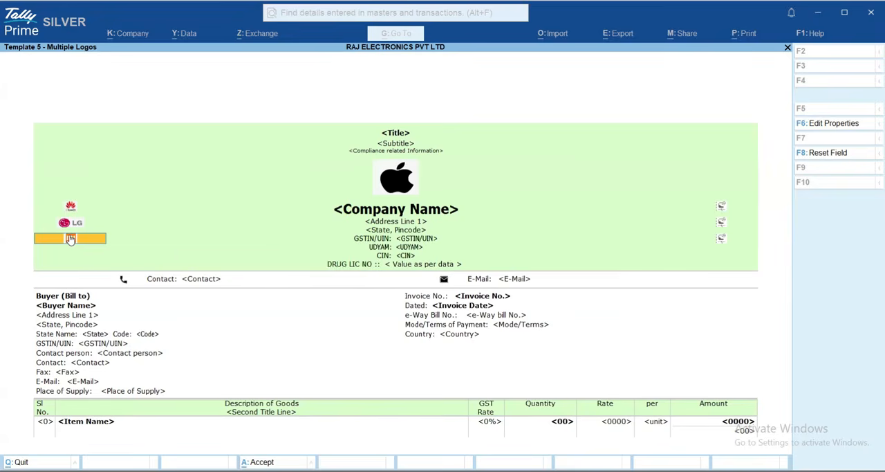
# Assign Nokia.png from the Sample Images folder to the first logo placeholder on the header's right side
pyautogui.doubleClick(721, 206)
pyautogui.write('D:\\Common Folder\\Sample Images')
pyautogui.press('Return')
pyautogui.press('Down')
pyautogui.press('Down')
pyautogui.press('Down')
pyautogui.press('Down')
pyautogui.press('Return')
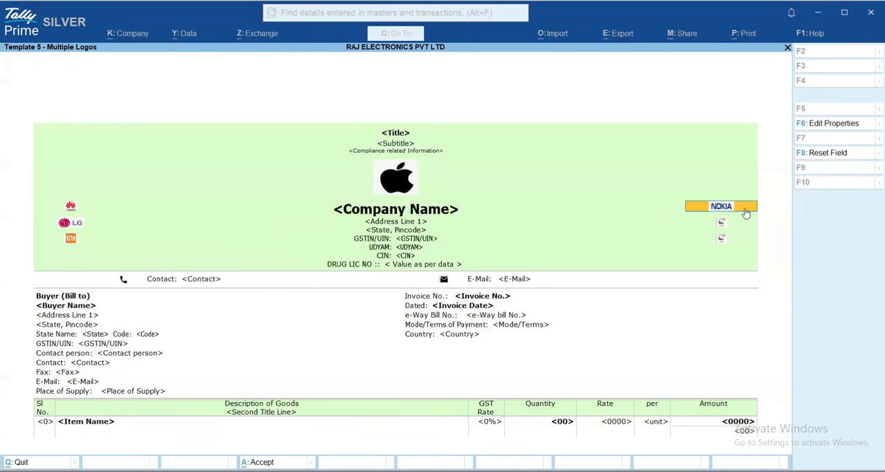
# Assign Oppo.png from the Sample Images folder to the second logo placeholder on the header's right side
pyautogui.click(722, 224)
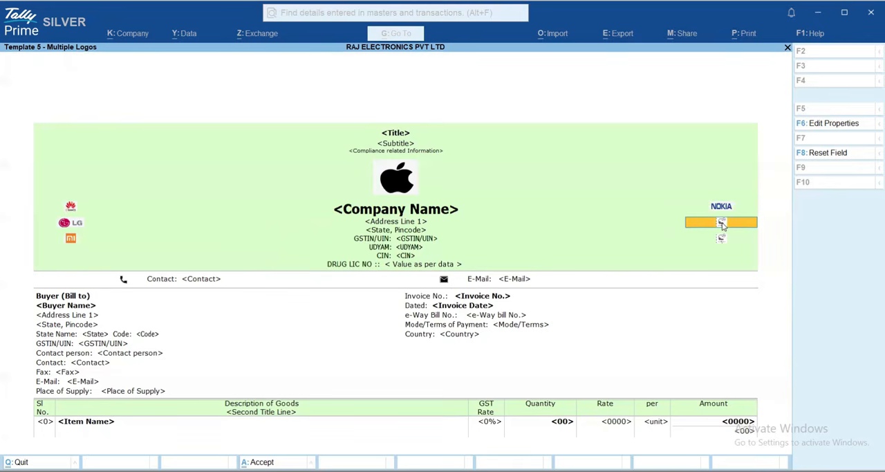
pyautogui.press('Return')
pyautogui.press('Up')
pyautogui.press('Up')
pyautogui.press('Up')
pyautogui.press('Up')
pyautogui.press('Return')
pyautogui.write('D:\\Common Folder\\Sample Images')
pyautogui.press('Return')
pyautogui.press('Down')
pyautogui.press('Down')
pyautogui.press('Down')
pyautogui.press('Down')
pyautogui.press('Down')
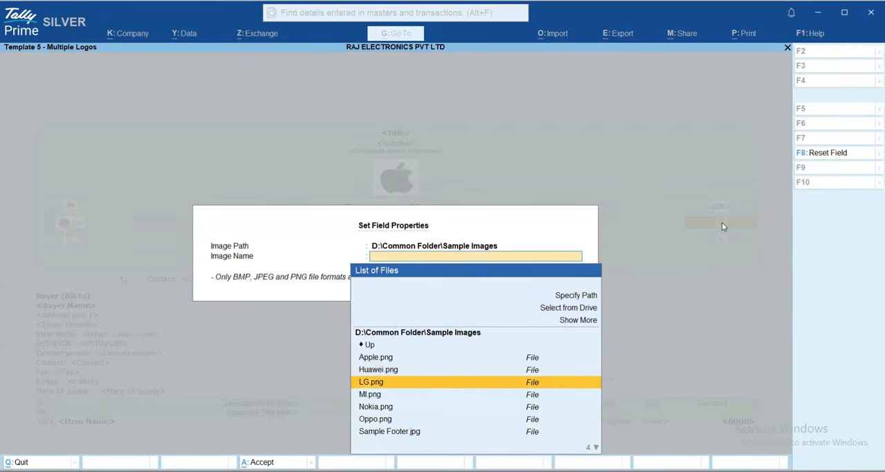
# Assign the Samsung image from the Sample Images folder to the third logo placeholder on the header's right side
pyautogui.press('Return')
pyautogui.click(722, 239)
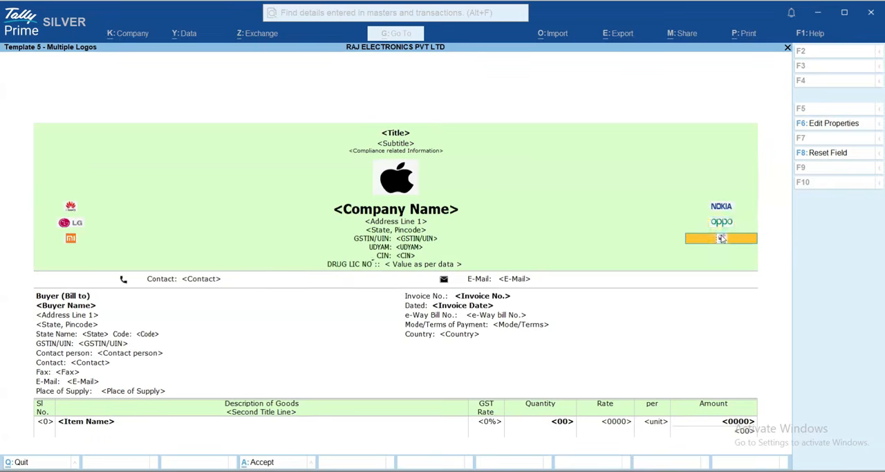
pyautogui.press('Return')
pyautogui.press('Up')
pyautogui.press('Up')
pyautogui.press('Up')
pyautogui.press('Up')
pyautogui.press('Return')
pyautogui.write('D:\\Common Folder\\Sample Images')
pyautogui.press('Return')
pyautogui.press('Down')
pyautogui.press('Down')
pyautogui.press('Down')
pyautogui.press('Down')
pyautogui.press('Down')
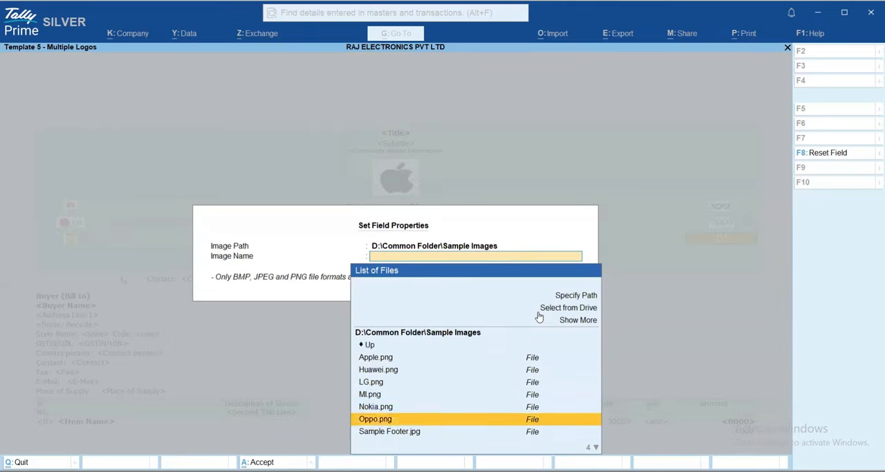
pyautogui.press('Down')
pyautogui.press('Down')
pyautogui.press('Down')
pyautogui.press('Down')
pyautogui.press('Down')
pyautogui.press('Up')
pyautogui.press('Return')
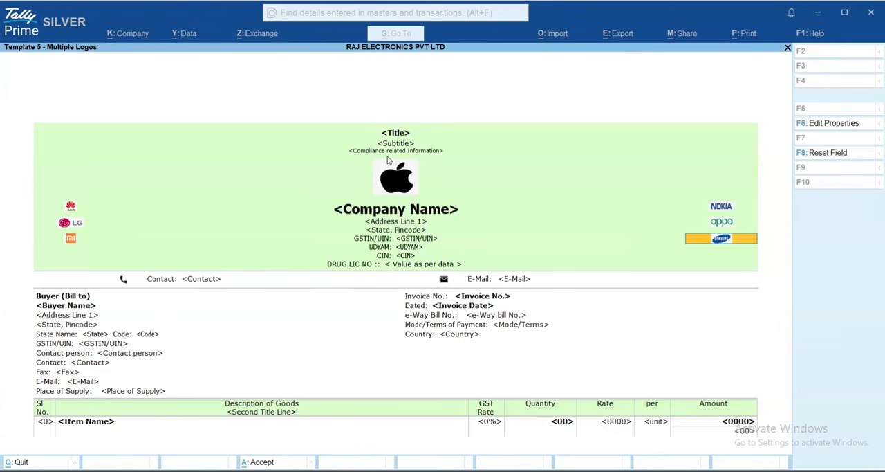
# Edit the properties of the Contact title below the company header and make it bold and italic
pyautogui.click(430, 297)
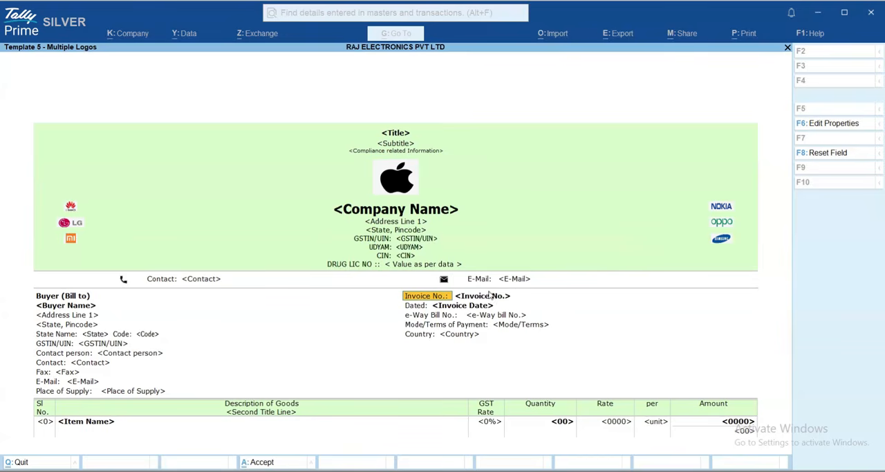
pyautogui.click(162, 279)
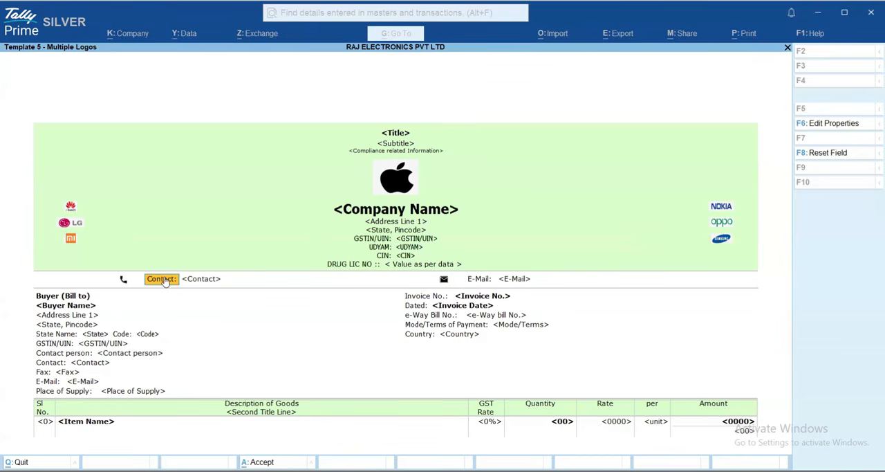
pyautogui.click(206, 280)
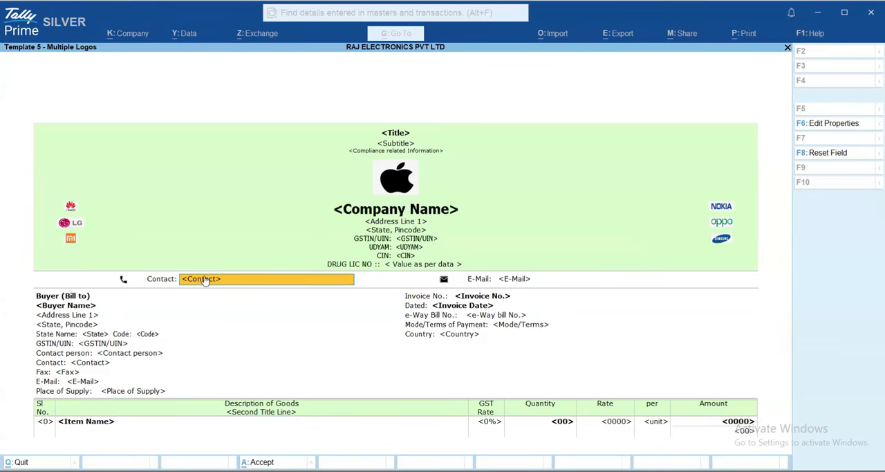
pyautogui.click(158, 280)
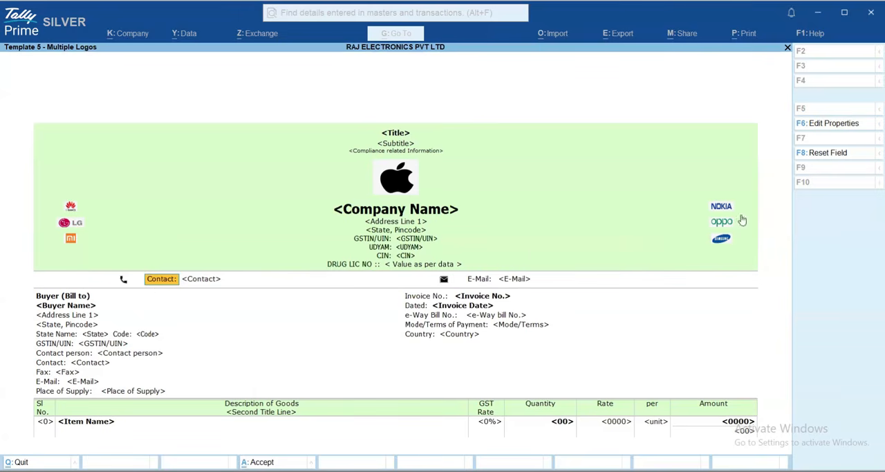
pyautogui.click(827, 125)
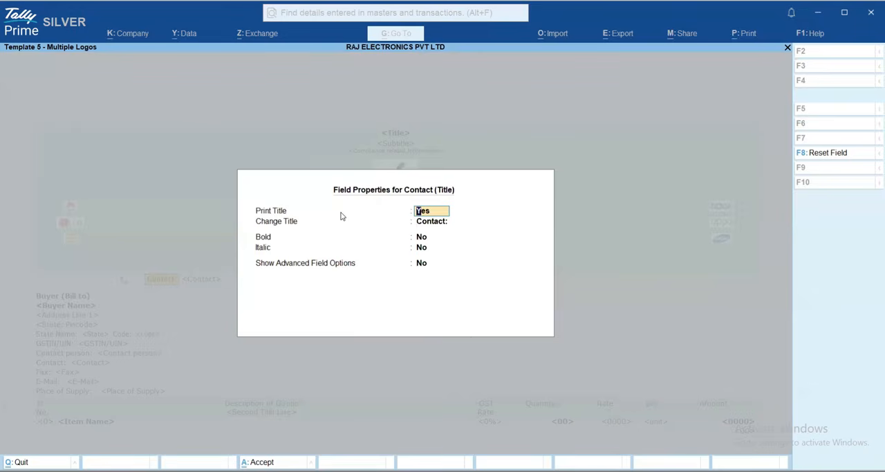
pyautogui.press('Return')
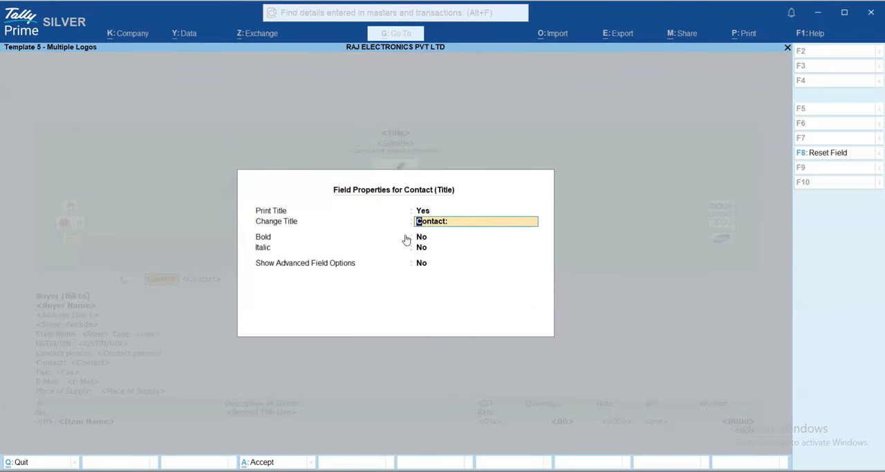
pyautogui.click(437, 237)
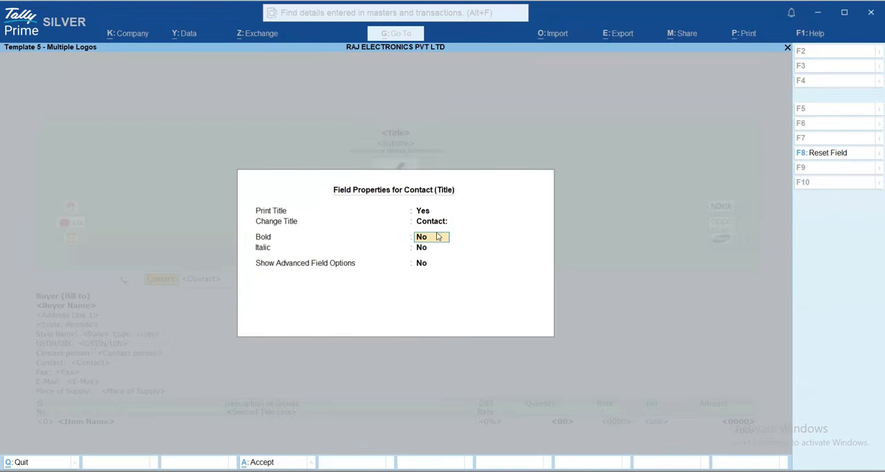
pyautogui.press('Return')
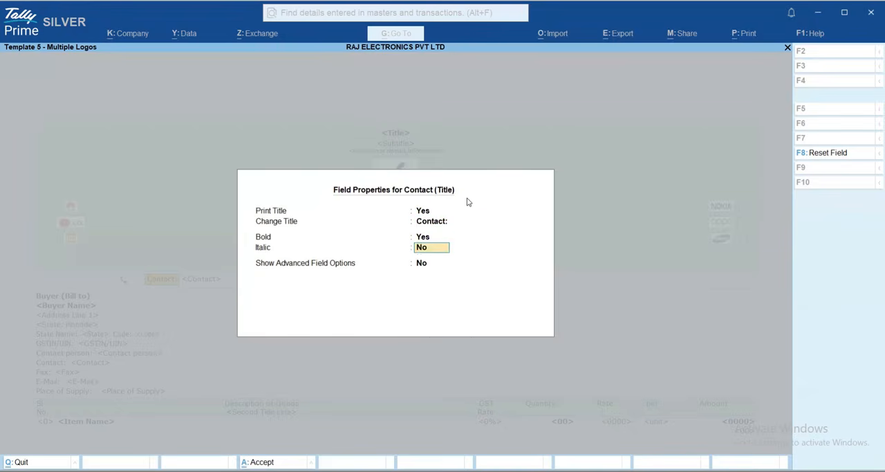
pyautogui.press('Return')
# Enable the advanced field options for the Contact title, keep Verdana as its font and set the font size to Large
pyautogui.write('y')
pyautogui.press('Return')
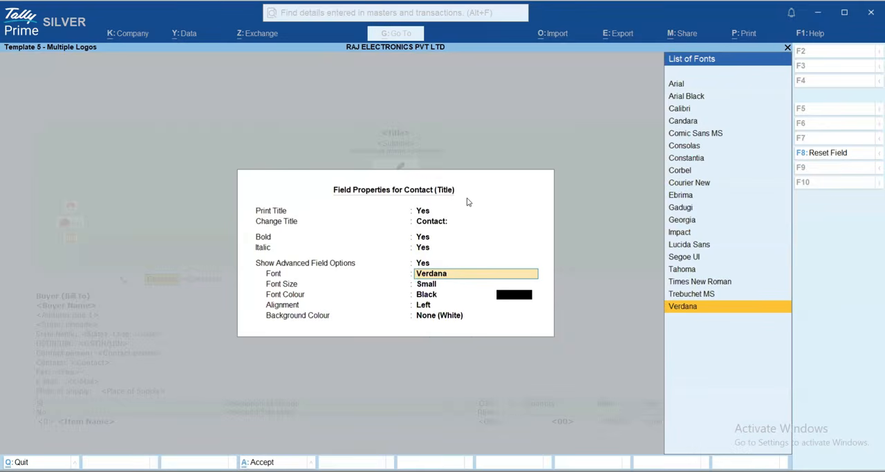
pyautogui.press('Return')
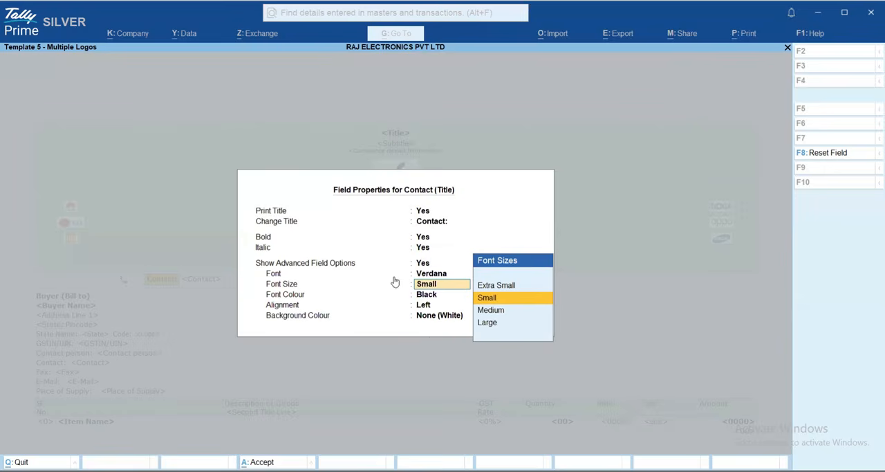
pyautogui.press('Down')
pyautogui.press('Down')
pyautogui.press('Return')
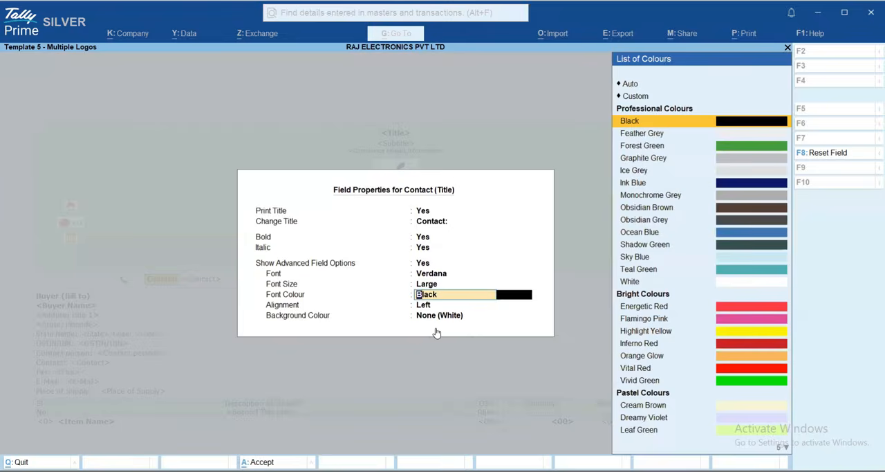
# Keep the Contact title's font colour Black, alignment Left and background None (White), and accept its properties
pyautogui.press('Return')
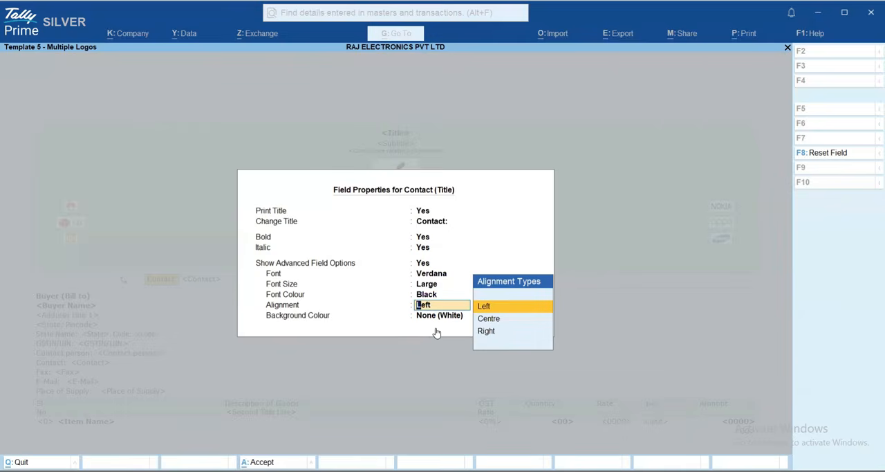
pyautogui.press('Return')
pyautogui.press('Return')
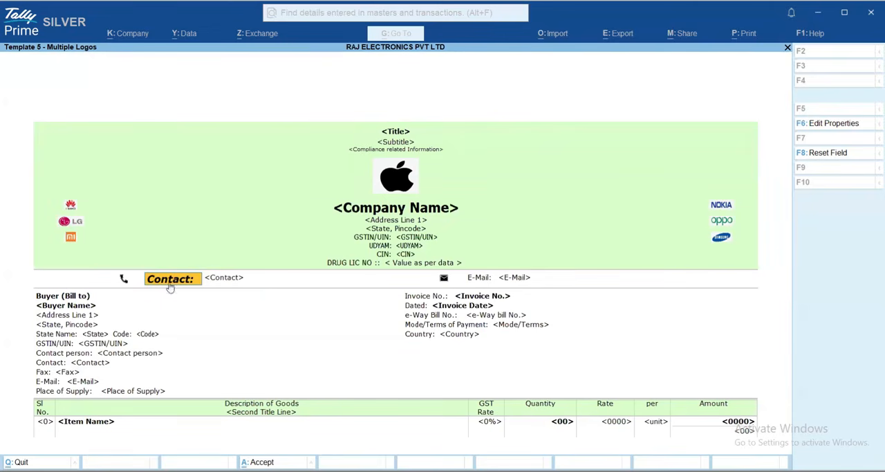
# Reset the Contact title field below the company header to its default properties
pyautogui.click(826, 154)
pyautogui.press('y')
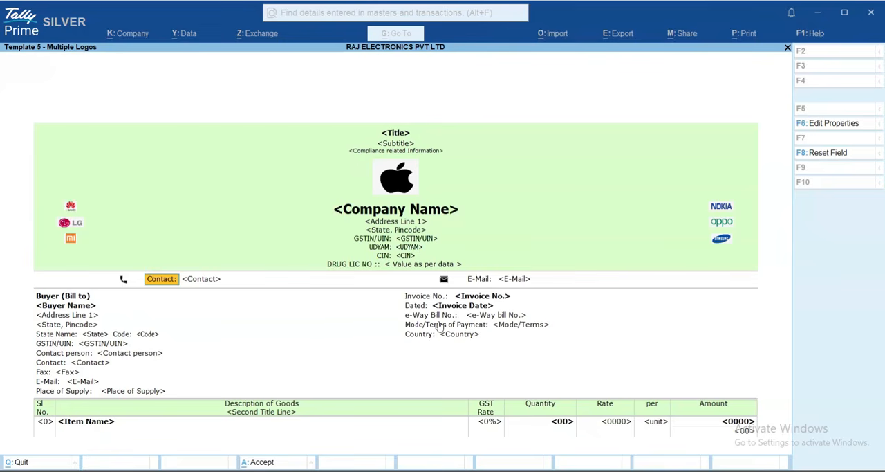
# Edit the title style of the CONDITION field above the Declaration, making it bold and enabling the advanced field options
pyautogui.press('Down')
pyautogui.press('Down')
pyautogui.press('Down')
pyautogui.press('Down')
pyautogui.press('Down')
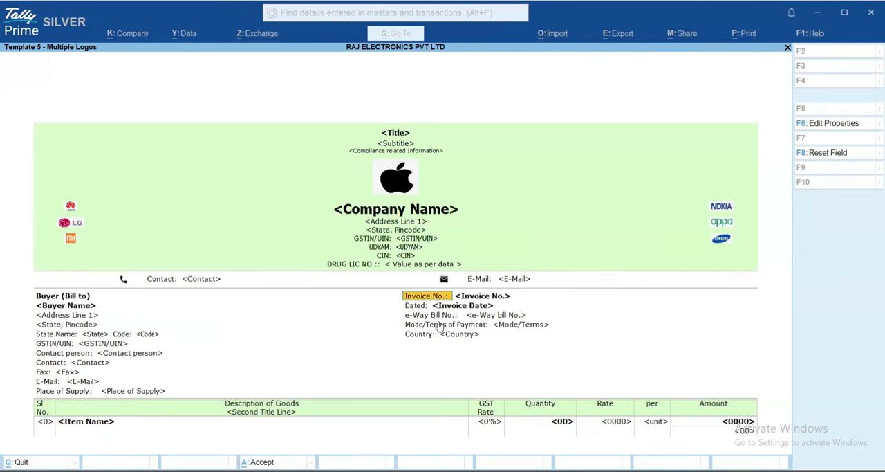
pyautogui.press('Down')
pyautogui.press('Down')
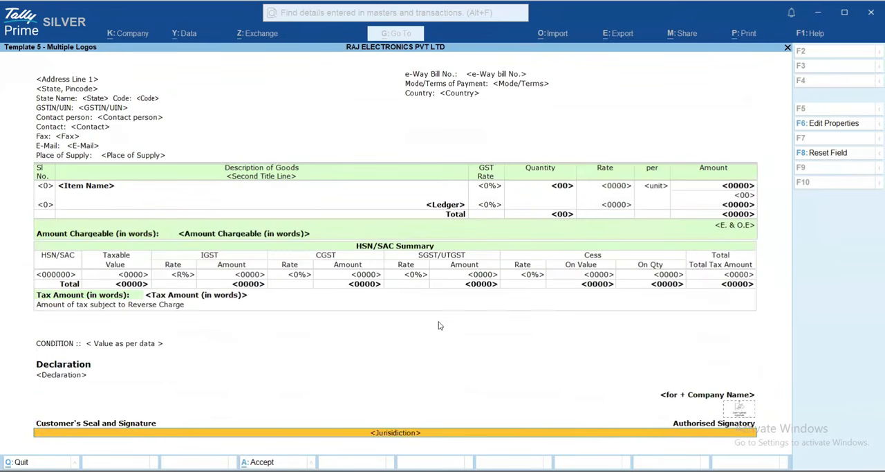
pyautogui.press('Up')
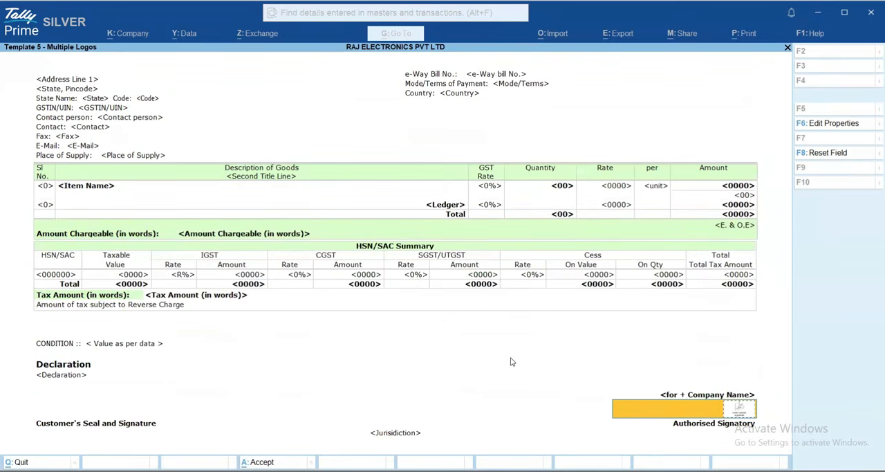
pyautogui.press('Up')
pyautogui.press('Up')
pyautogui.press('Up')
pyautogui.press('Up')
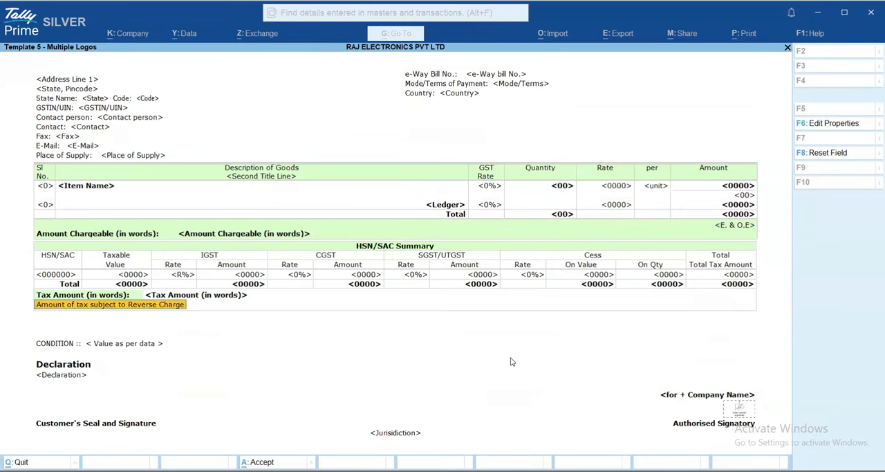
pyautogui.press('Down')
pyautogui.press('Right')
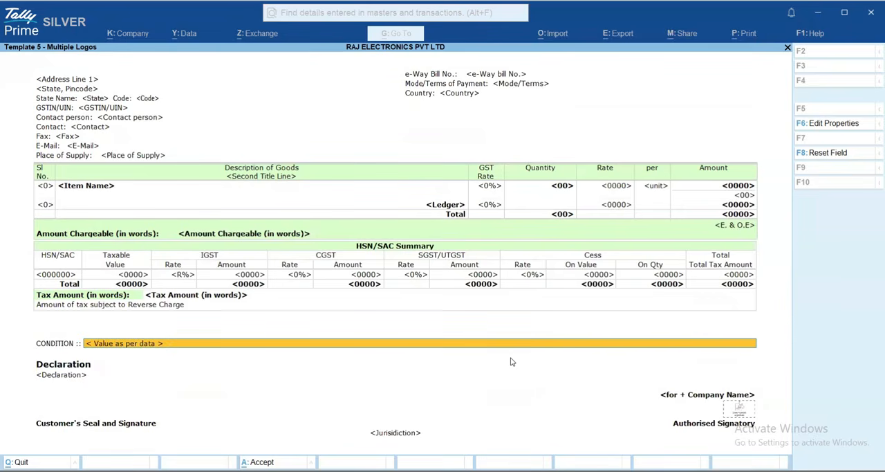
pyautogui.press('Left')
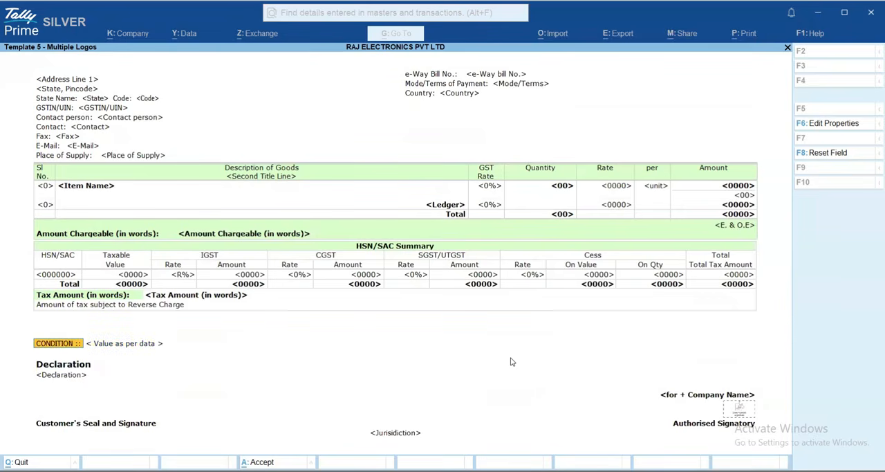
pyautogui.click(827, 126)
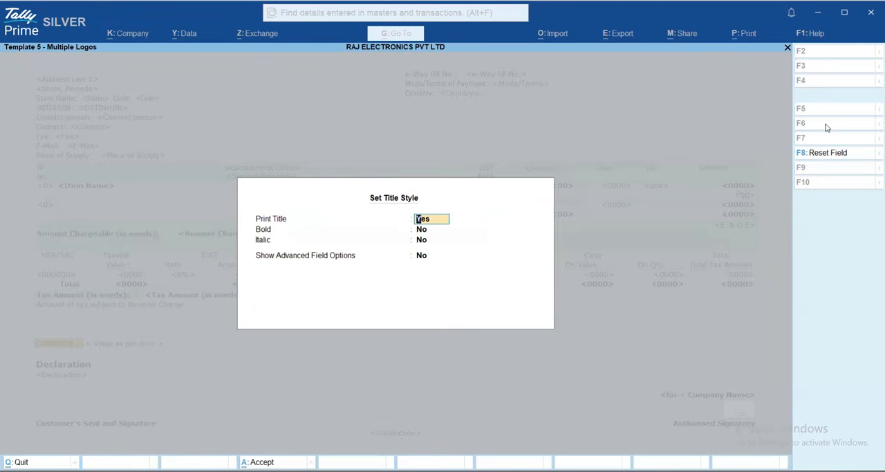
pyautogui.press('Return')
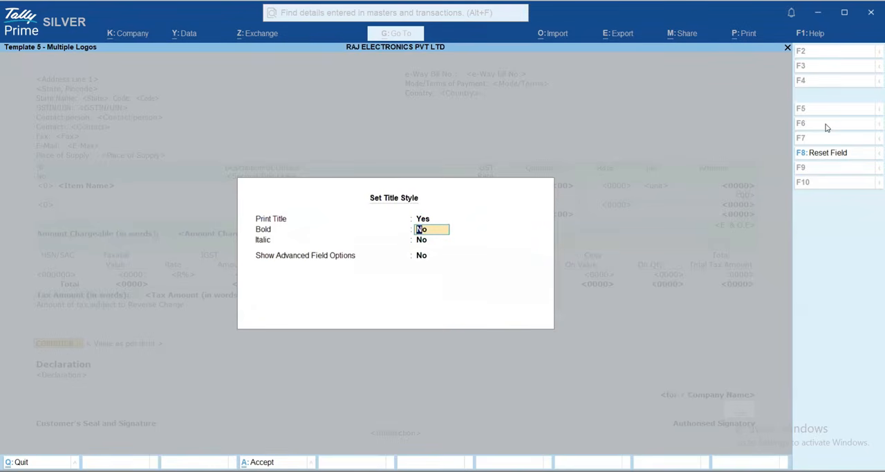
pyautogui.press('Return')
pyautogui.press('Return')
pyautogui.write('y')
pyautogui.press('Return')
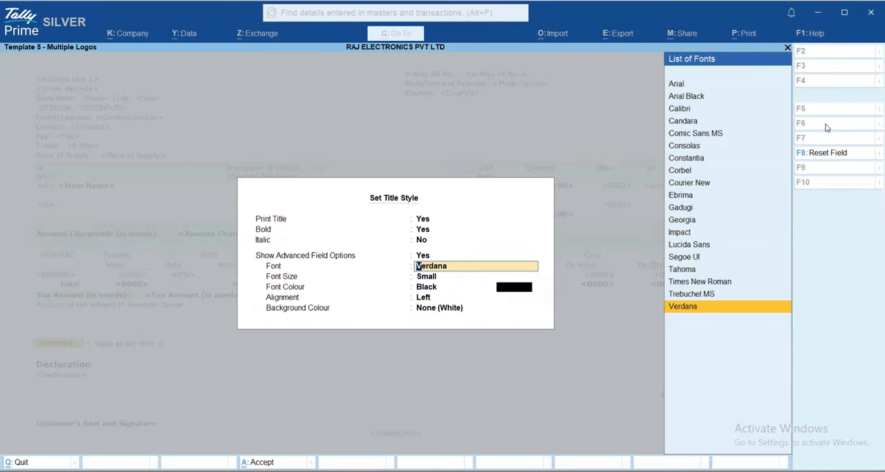
# Keep Verdana as the CONDITION title's font, set its font size to Large and accept the title style
pyautogui.press('Return')
pyautogui.press('Up')
pyautogui.press('Down')
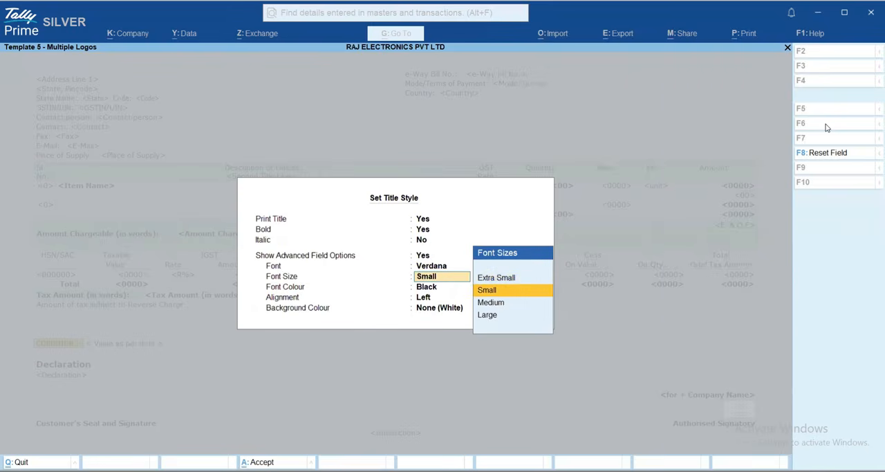
pyautogui.press('Down')
pyautogui.press('Down')
pyautogui.press('Return')
pyautogui.hotkey('ctrl', 'a')
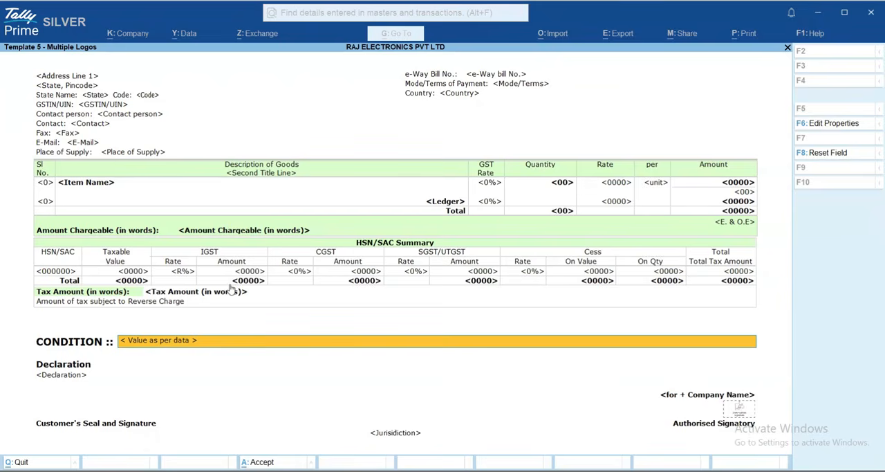
# Assign the signature image from D:\Common Folder\Sample Images to the Authorised Signatory placeholder and accept the template's field changes
pyautogui.click(738, 410)
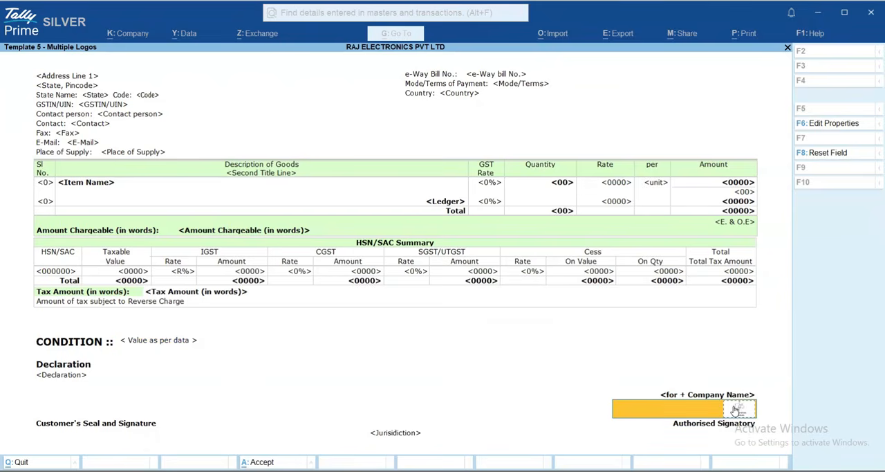
pyautogui.click(737, 410)
pyautogui.write('D:\\Common Folder\\Sample Images')
pyautogui.press('Return')
pyautogui.press('Down')
pyautogui.press('Down')
pyautogui.press('Down')
pyautogui.press('Down')
pyautogui.press('Down')
pyautogui.press('Down')
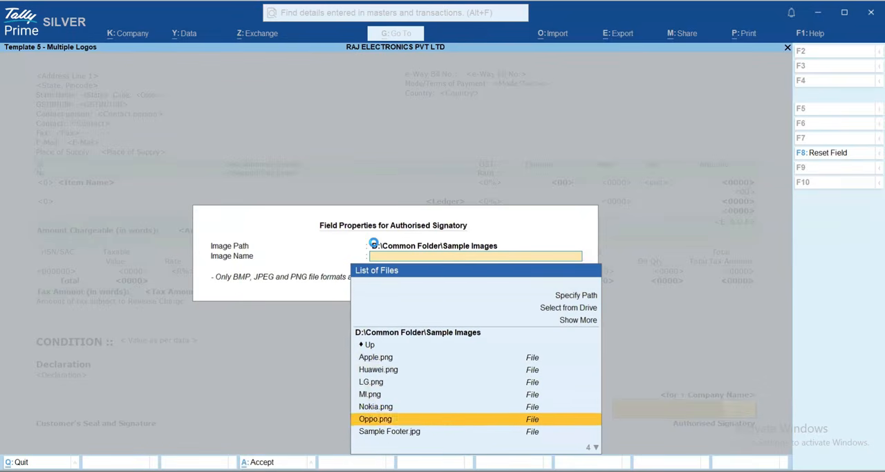
pyautogui.press('Down')
pyautogui.press('Down')
pyautogui.press('Down')
pyautogui.press('Down')
pyautogui.press('Up')
pyautogui.press('Return')
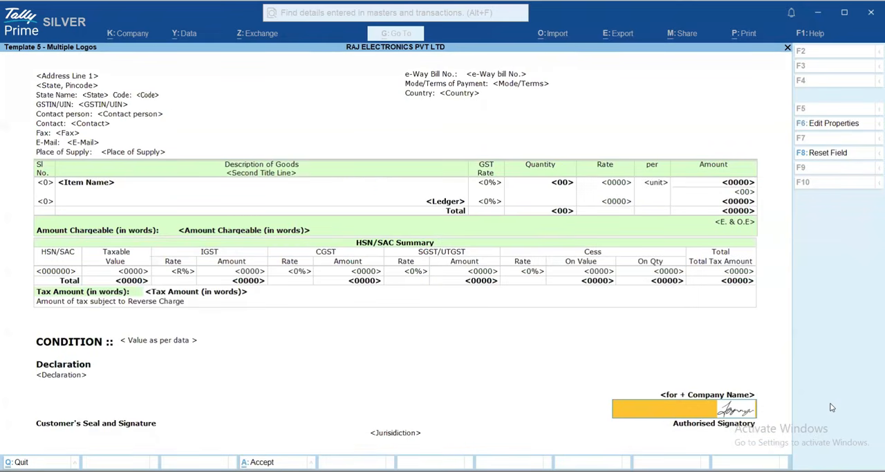
pyautogui.hotkey('ctrl', 'a')
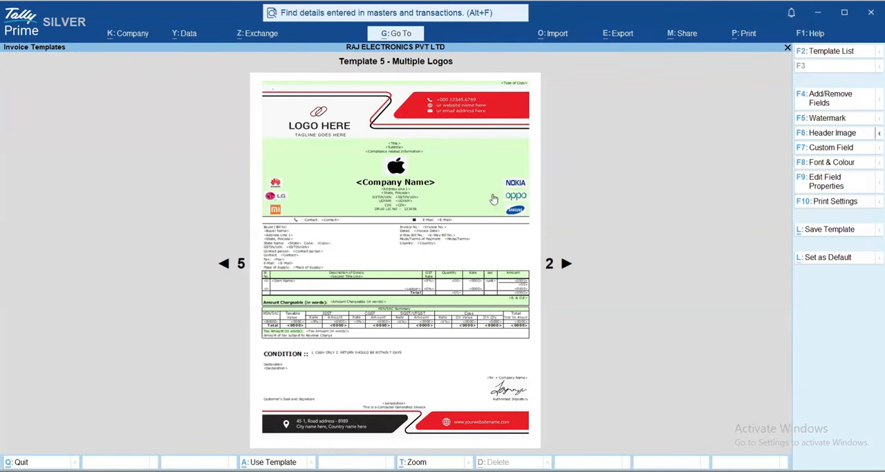
# Start saving the template as "Template 5 - Multiple Logos - User Template NEW" and set it as default for all Sales
pyautogui.click(839, 236)
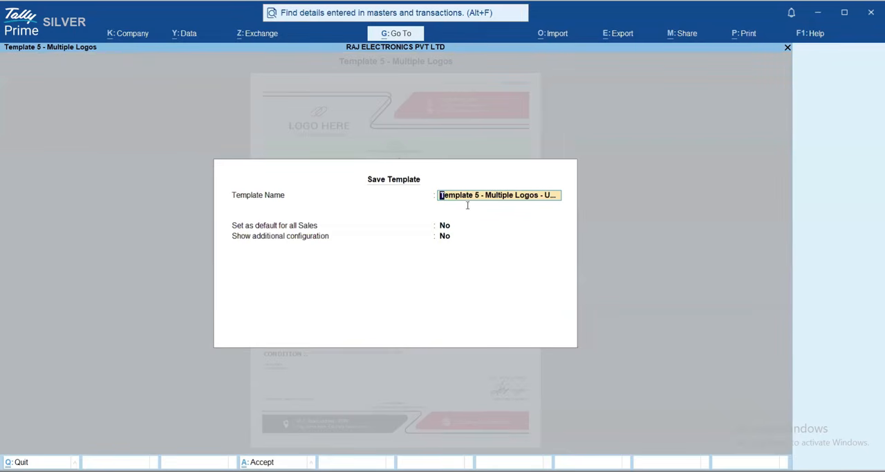
pyautogui.press('Delete')
pyautogui.press('Delete')
pyautogui.press('Delete')
pyautogui.press('Delete')
pyautogui.press('Delete')
pyautogui.press('Delete')
pyautogui.press('Delete')
pyautogui.press('Delete')
pyautogui.press('Delete')
pyautogui.press('Delete')
pyautogui.press('Delete')
pyautogui.press('Delete')
pyautogui.press('Delete')
pyautogui.press('End')
pyautogui.write('NEW')
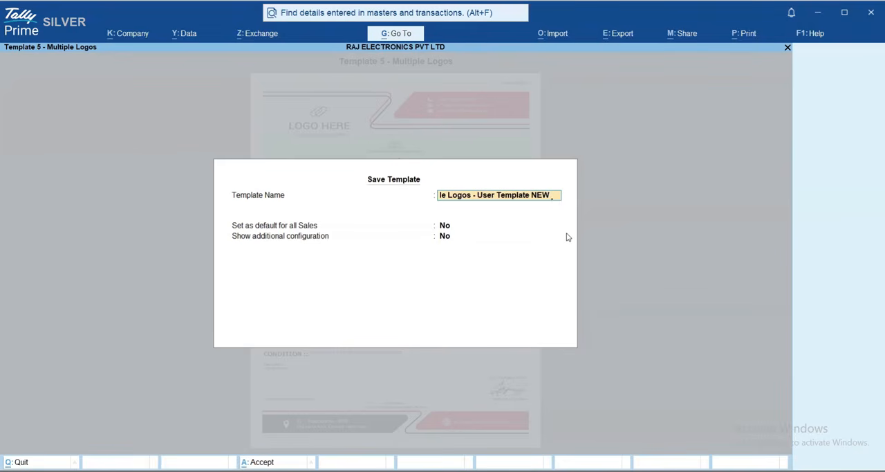
pyautogui.press('Return')
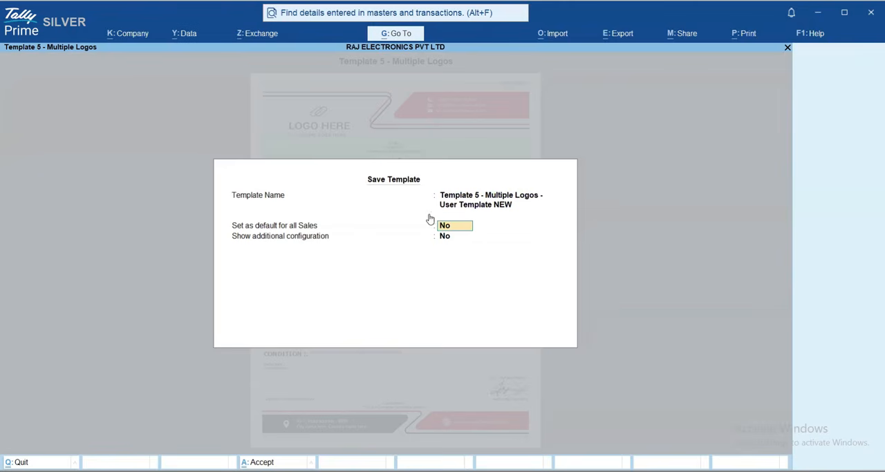
pyautogui.press('Return')
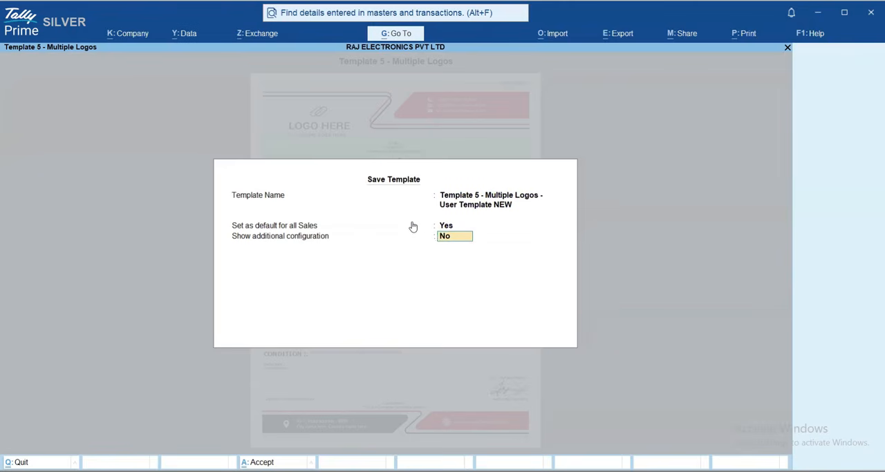
# Show the additional configuration options for saving the template
pyautogui.write('Y')
pyautogui.press('Return')
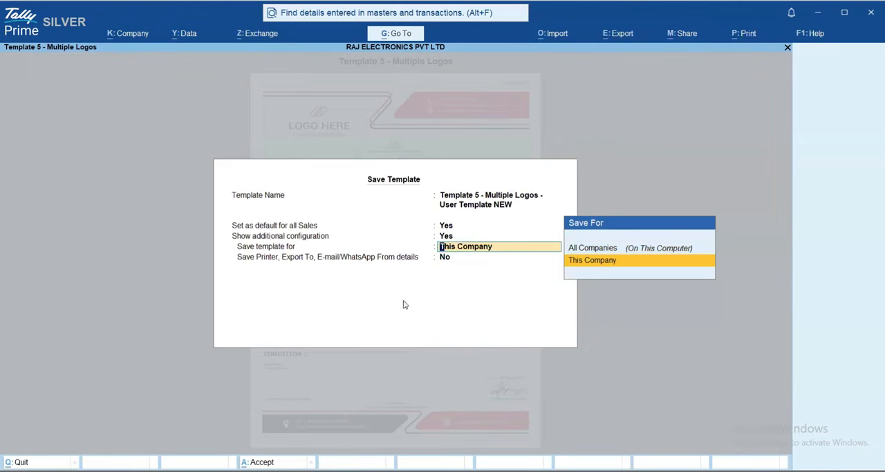
pyautogui.press('BackSpace')
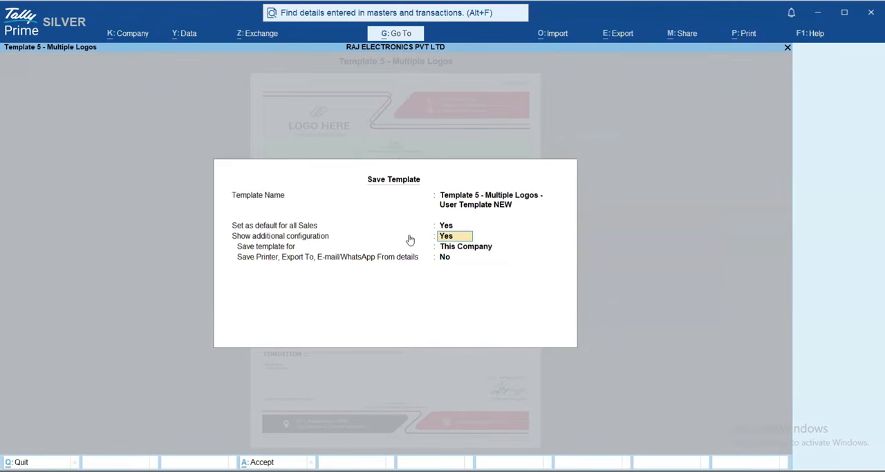
pyautogui.press('Return')
pyautogui.press('BackSpace')
pyautogui.write('yy')
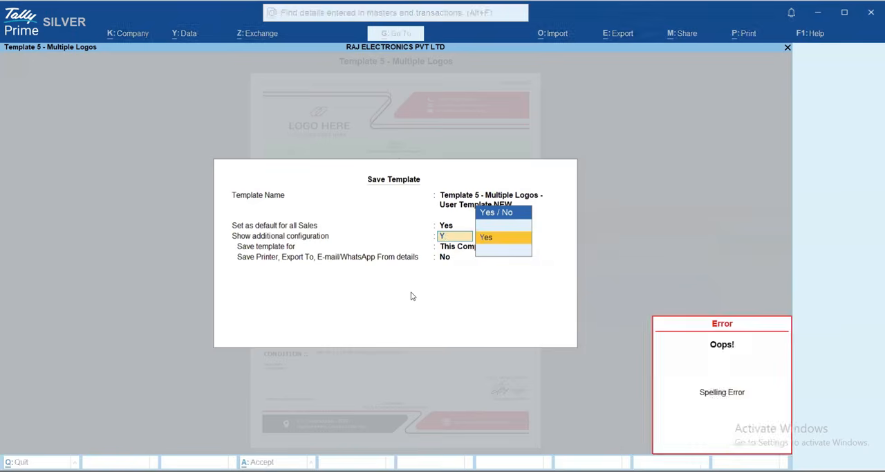
pyautogui.write('n')
# Set Show additional configuration to No and save the template
pyautogui.press('Return')
pyautogui.press('Return')
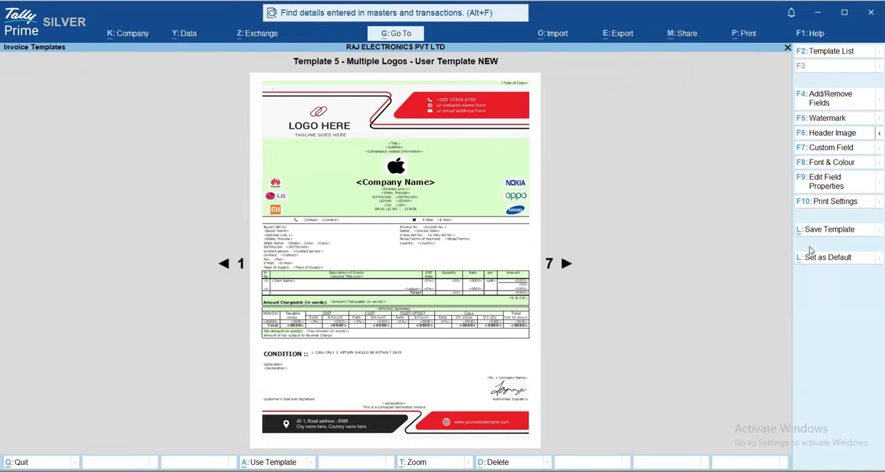
# Save the customised template once more with its current settings and set it as the default
pyautogui.click(824, 232)
pyautogui.press('Return')
pyautogui.press('Return')
# Leave the invoice templates, reopen sales voucher No. 1 for Customer ABC and open its print preview
pyautogui.press('Return')
pyautogui.press('Return')
pyautogui.click(823, 260)
pyautogui.press('Escape')
pyautogui.press('Escape')
pyautogui.press('Escape')
pyautogui.press('Return')
pyautogui.press('Return')
pyautogui.hotkey('alt', 'p')
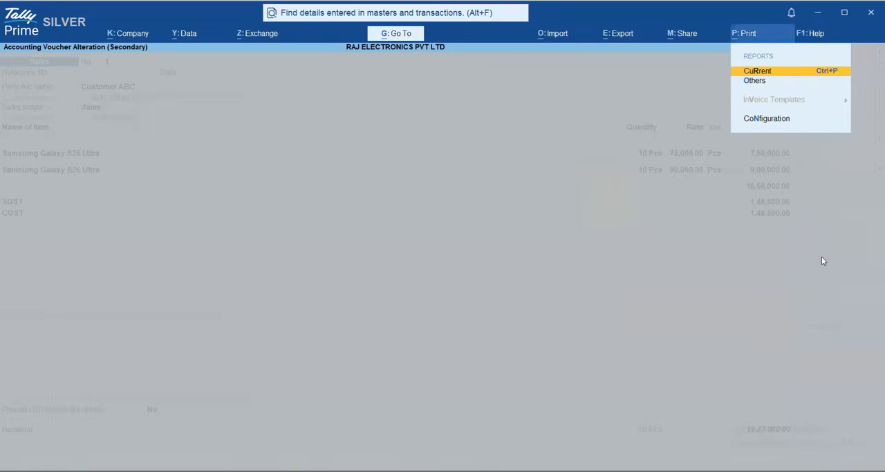
pyautogui.press('Return')
pyautogui.press('i')
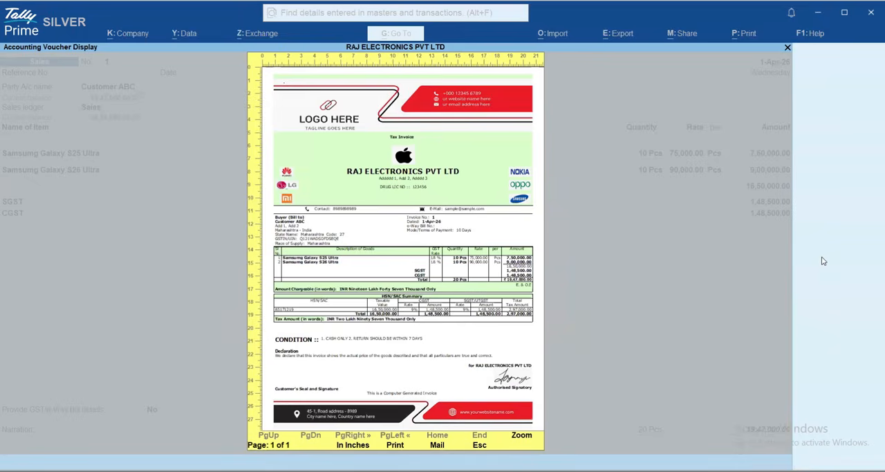
# Zoom into the invoice preview and examine its header, brand logos, contact line, item table, CONDITION text and signature
pyautogui.hotkey('alt', 'z')
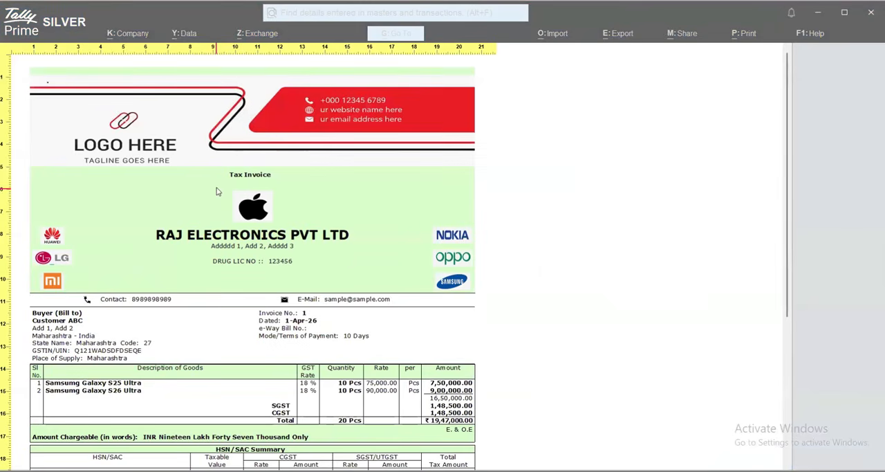
pyautogui.scroll(-2, 255, 231)
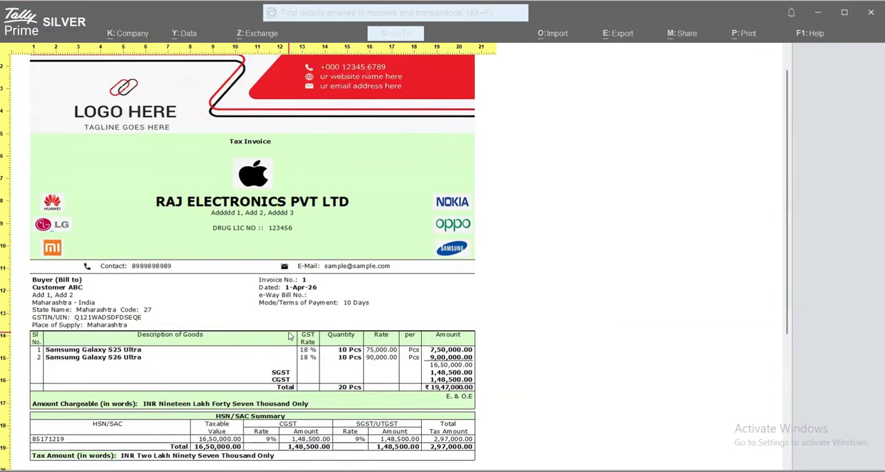
pyautogui.click(138, 298)
pyautogui.scroll(-10, 138, 302)
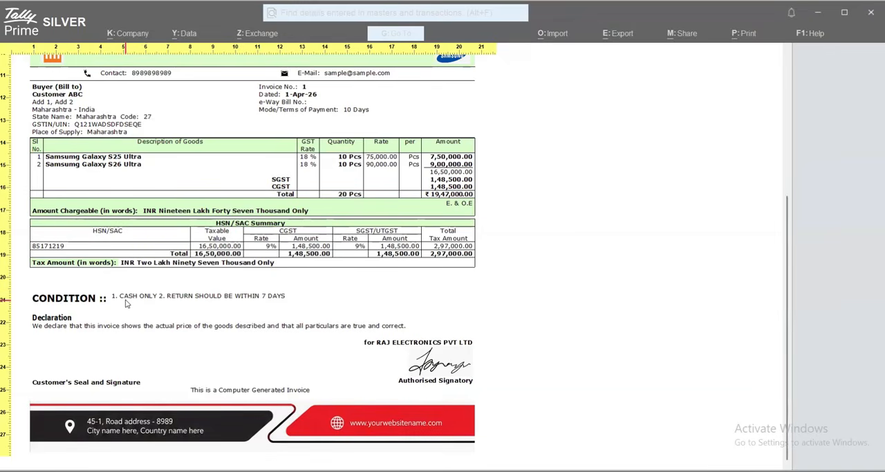
pyautogui.scroll(5, 269, 307)
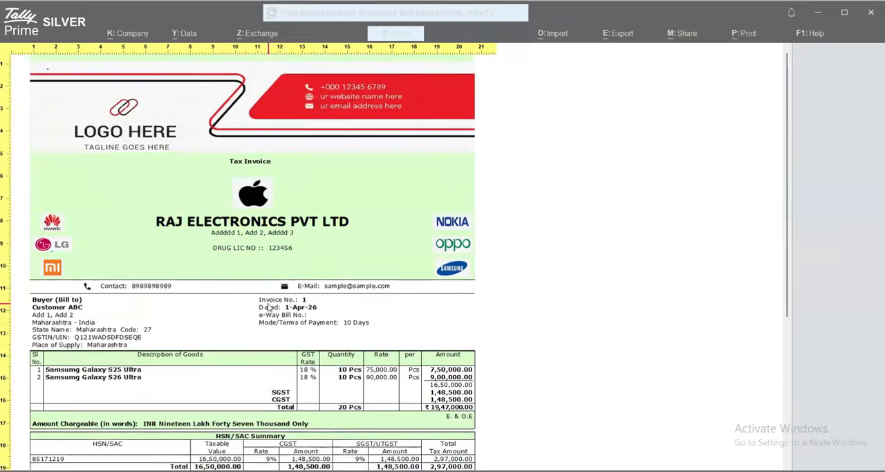
pyautogui.press('Escape')
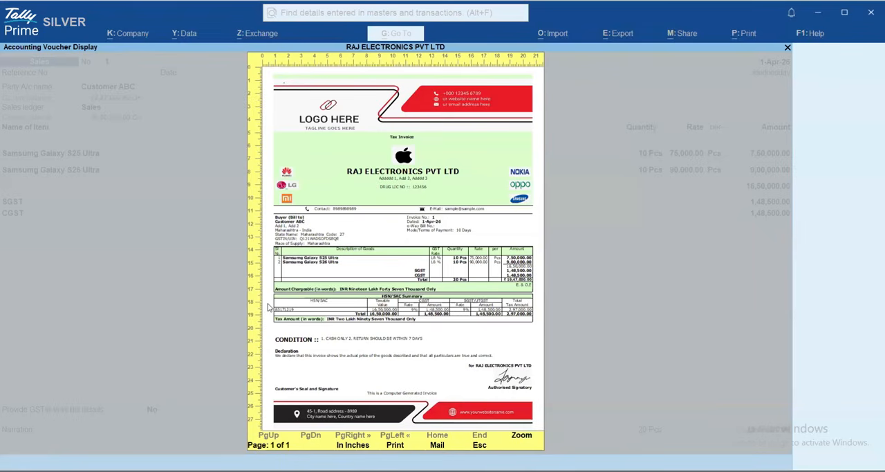